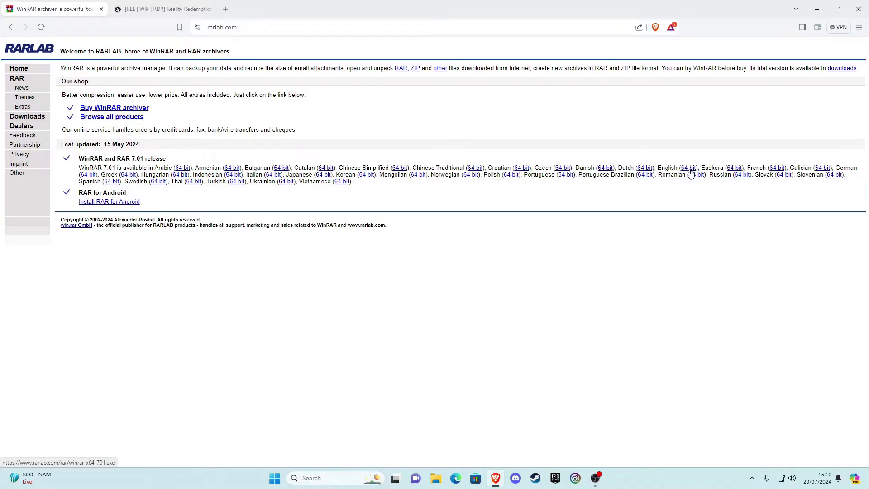
# Step: Download the English 64-bit WinRAR 7.01 installer, install it with the default options, and close the RARLAB page
pyautogui.click(690, 172)
pyautogui.click(356, 230)
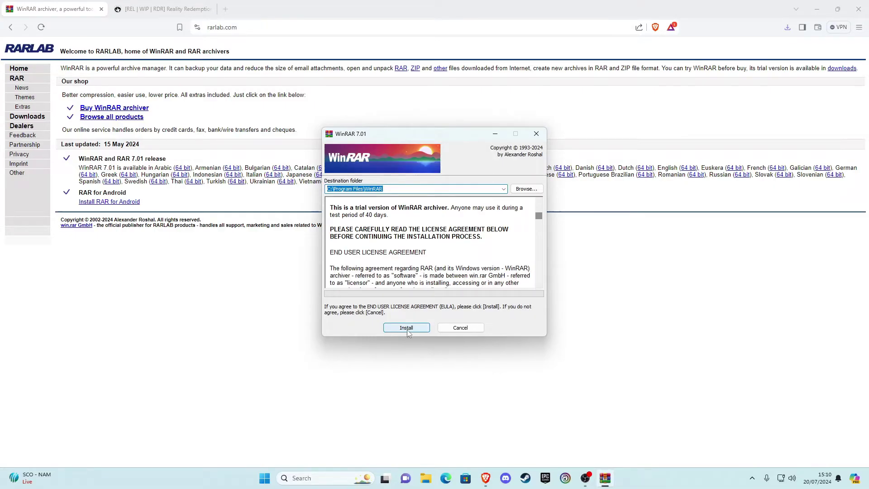
pyautogui.click(407, 330)
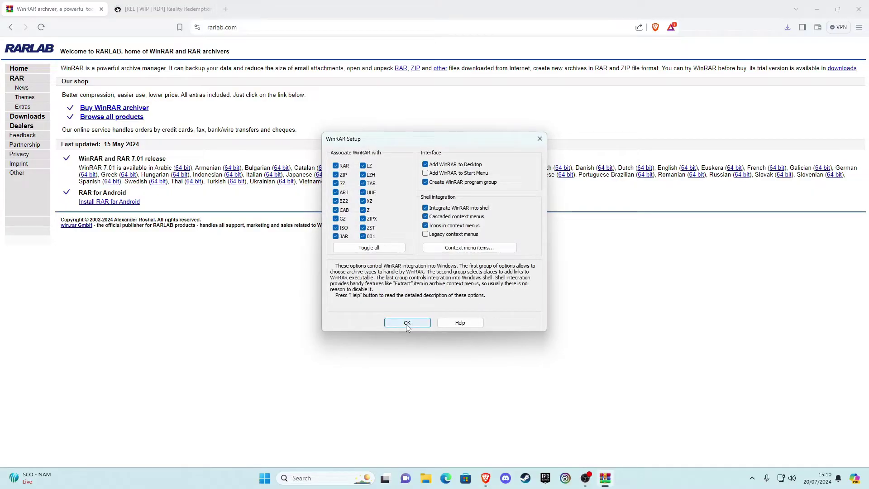
pyautogui.click(407, 323)
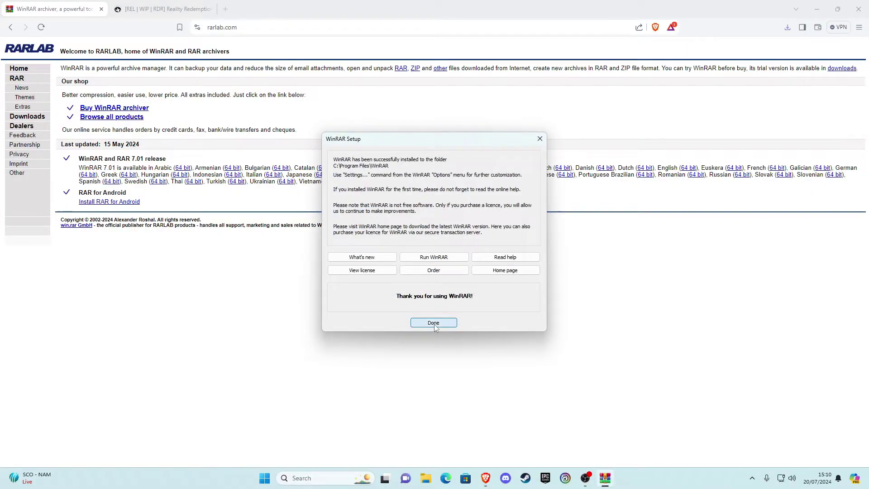
pyautogui.click(434, 324)
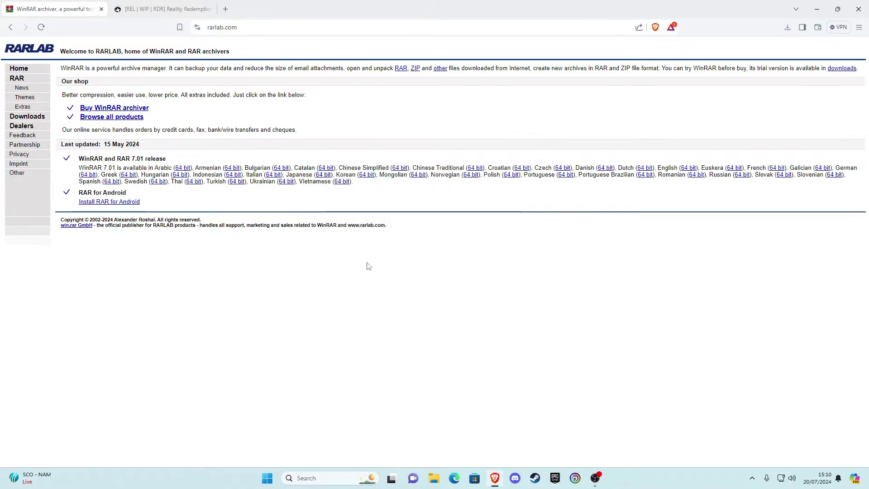
pyautogui.click(102, 9)
# Step: Download the Xbox 360 BETA 2.1 release of Reality Redemption from the GTAForums thread
pyautogui.scroll(20, 338, 247)
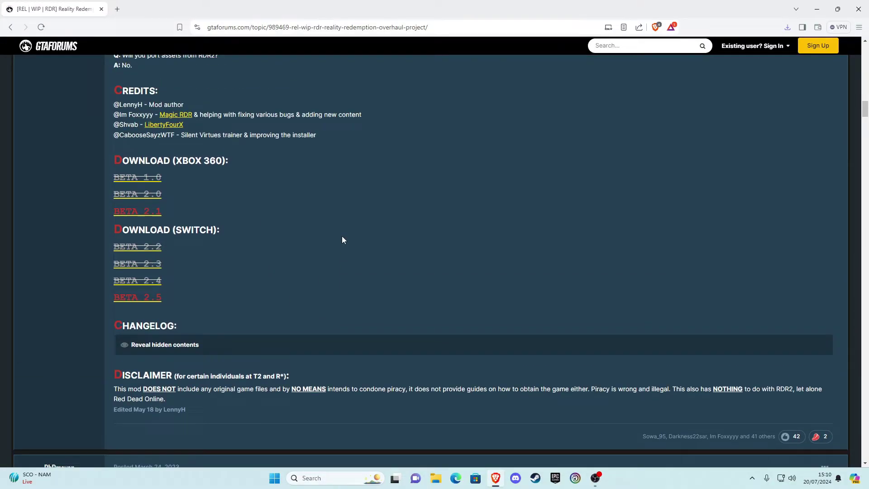
pyautogui.scroll(5, 318, 254)
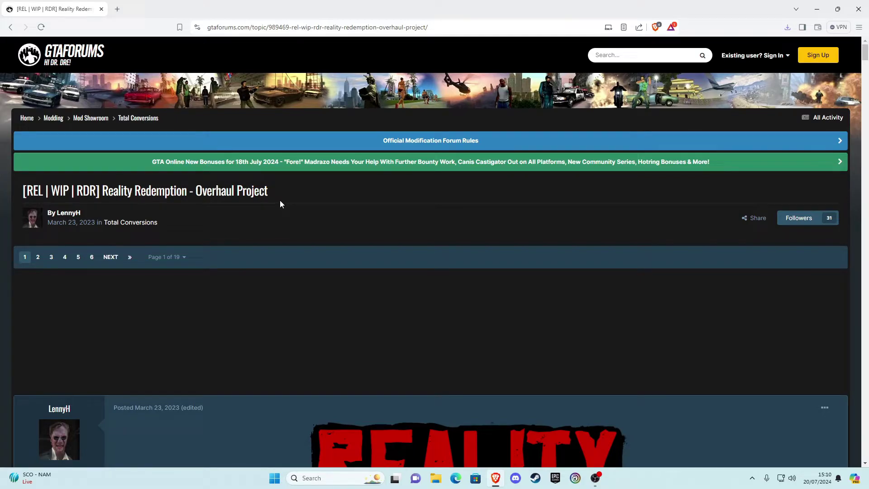
pyautogui.scroll(-4, 279, 202)
pyautogui.scroll(4, 280, 202)
pyautogui.scroll(-5, 253, 220)
pyautogui.scroll(-15, 252, 219)
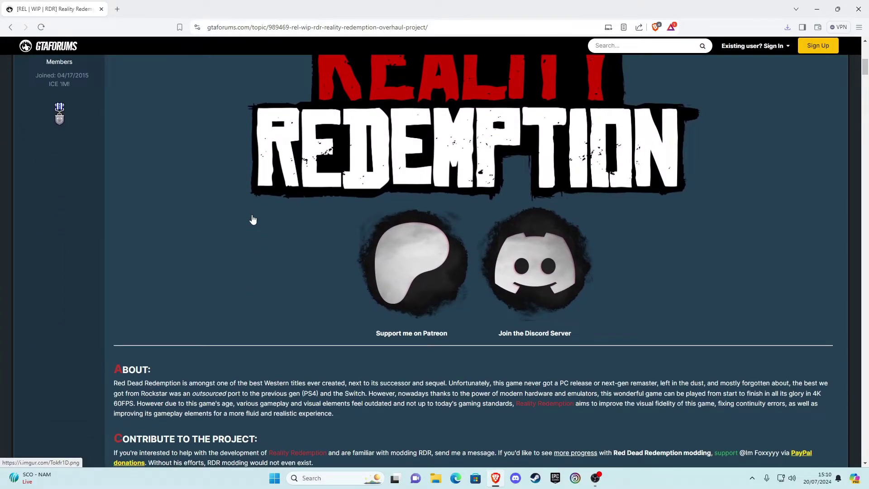
pyautogui.scroll(-15, 252, 213)
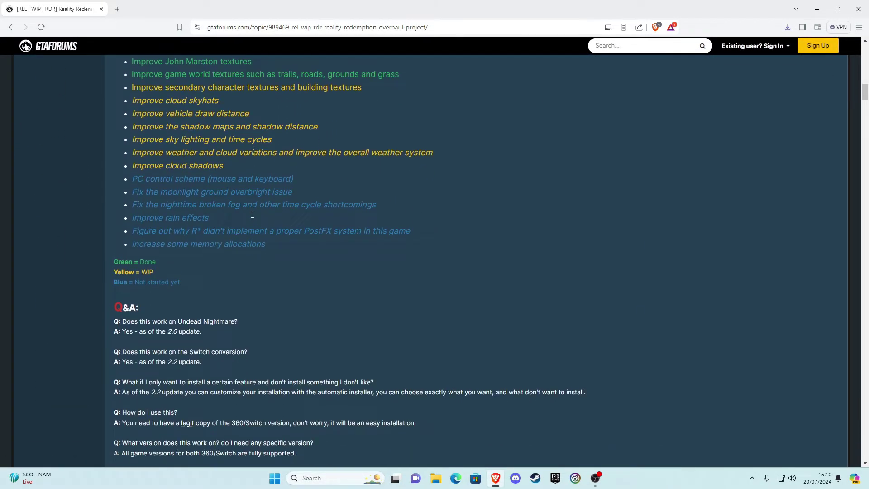
pyautogui.scroll(-1, 246, 219)
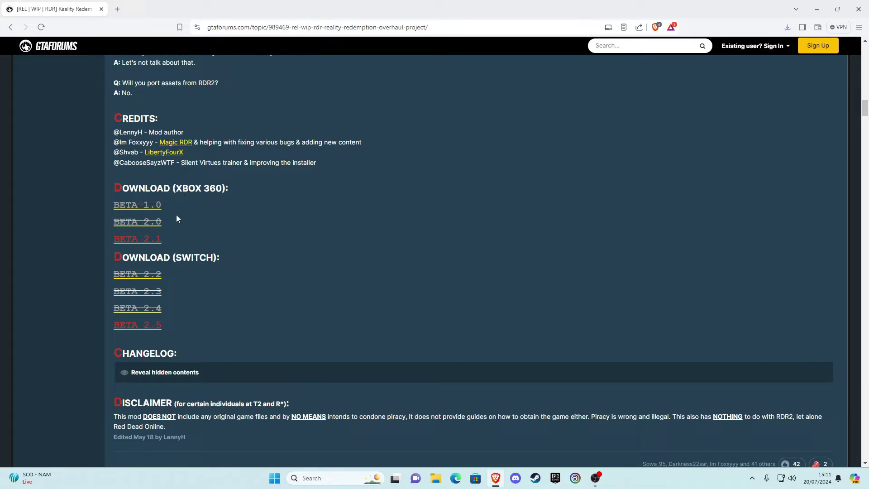
pyautogui.click(139, 239)
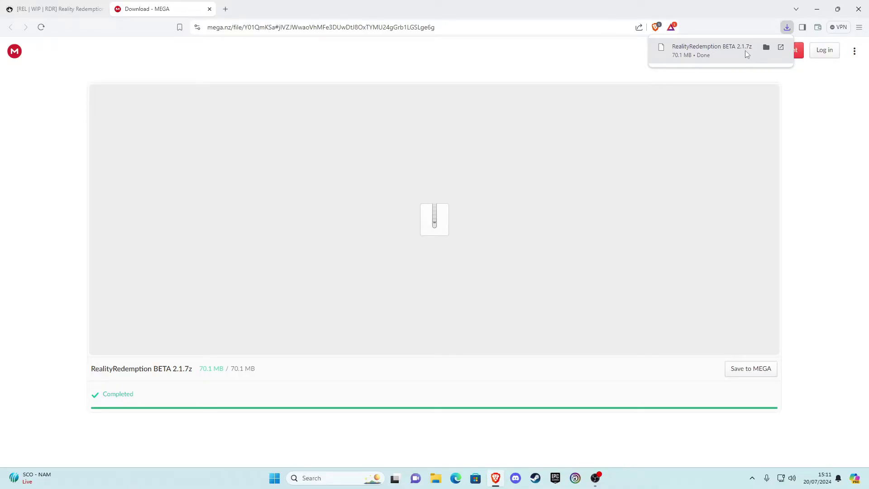
# Step: Put the downloaded RealityRedemption BETA 2.1.7z archive on the desktop, close the forum page, and minimise the browser
pyautogui.press('super+Right')
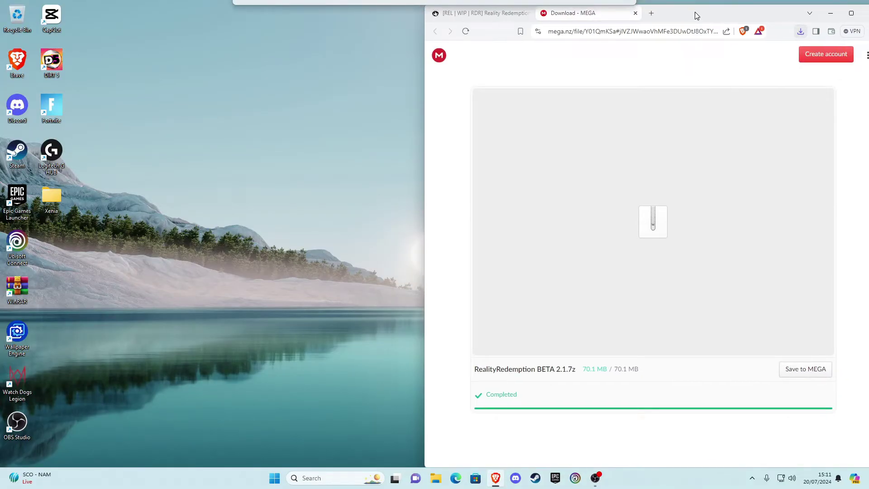
pyautogui.click(800, 31)
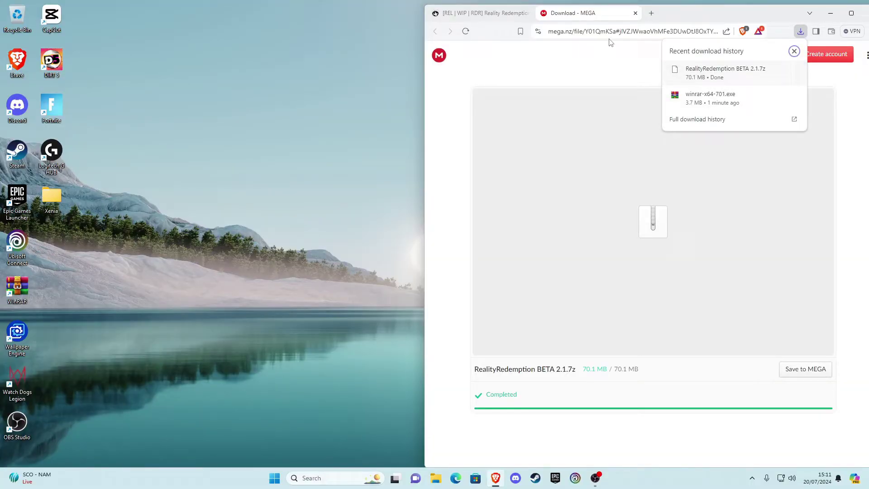
pyautogui.click(527, 14)
pyautogui.click(527, 14)
pyautogui.click(801, 31)
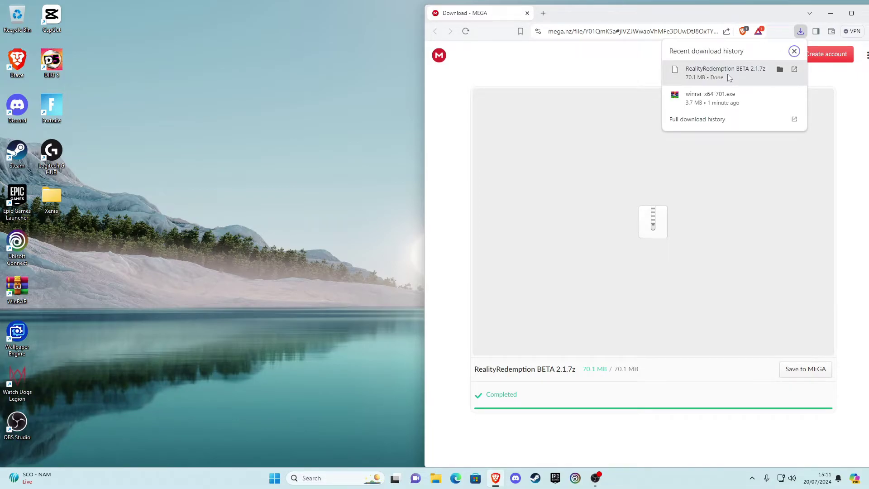
pyautogui.moveTo(727, 74); pyautogui.dragTo(54, 258)
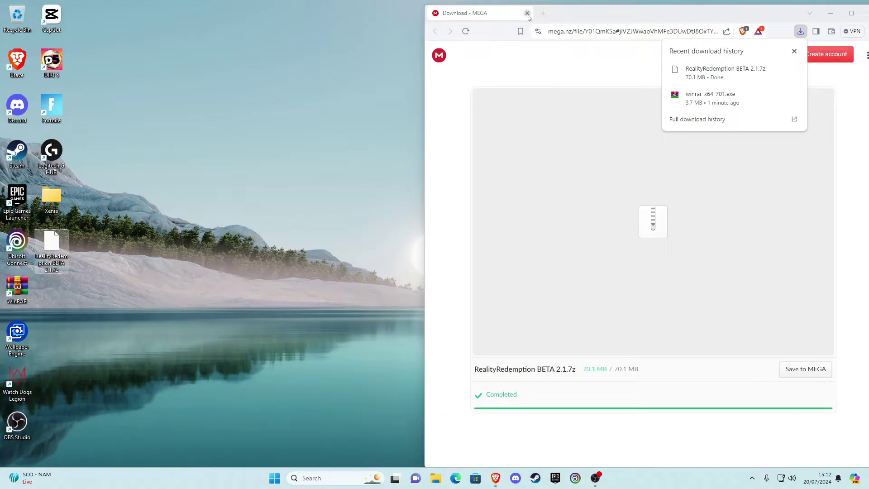
pyautogui.click(830, 13)
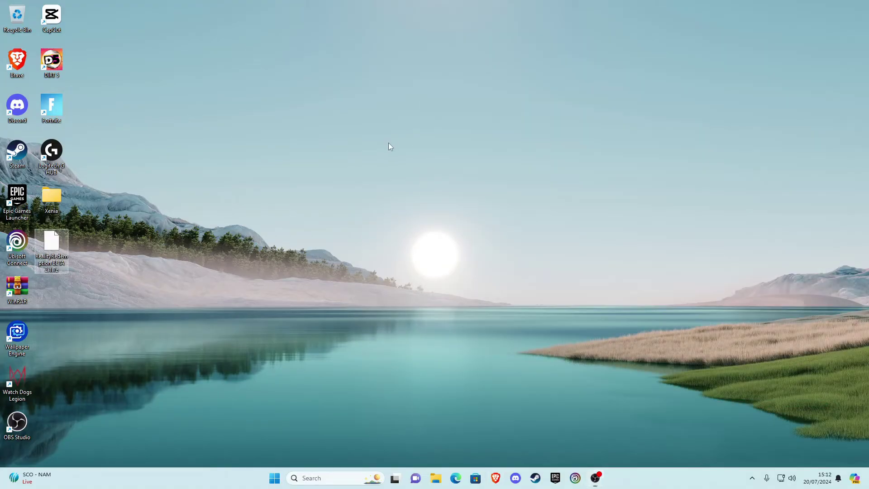
# Step: Extract the RealityRedemption archive with WinRAR into its own "RealityRedemption BETA 2.1" folder on the desktop
pyautogui.rightClick(48, 248)
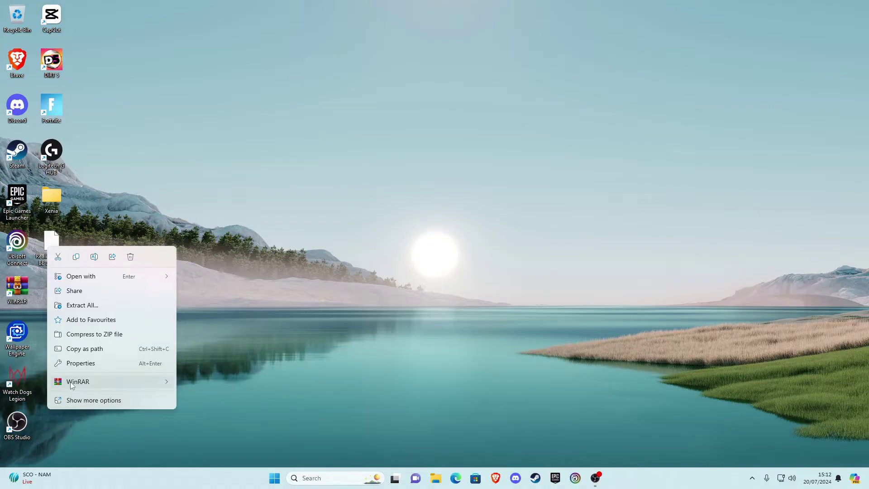
pyautogui.moveTo(92, 381)
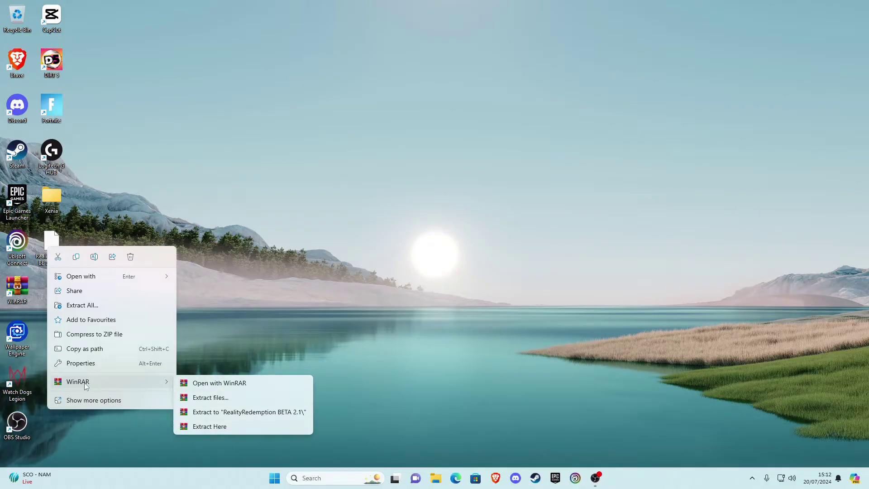
pyautogui.click(248, 413)
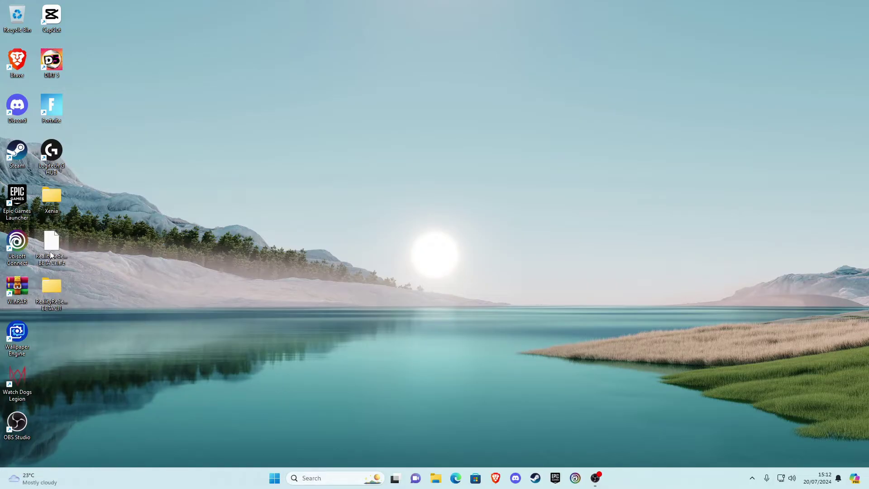
# Step: Delete the RealityRedemption BETA 2.1.7z archive from the desktop and move the extracted folder directly below the Xenia folder
pyautogui.rightClick(52, 254)
pyautogui.click(136, 260)
pyautogui.moveTo(52, 288); pyautogui.dragTo(53, 245)
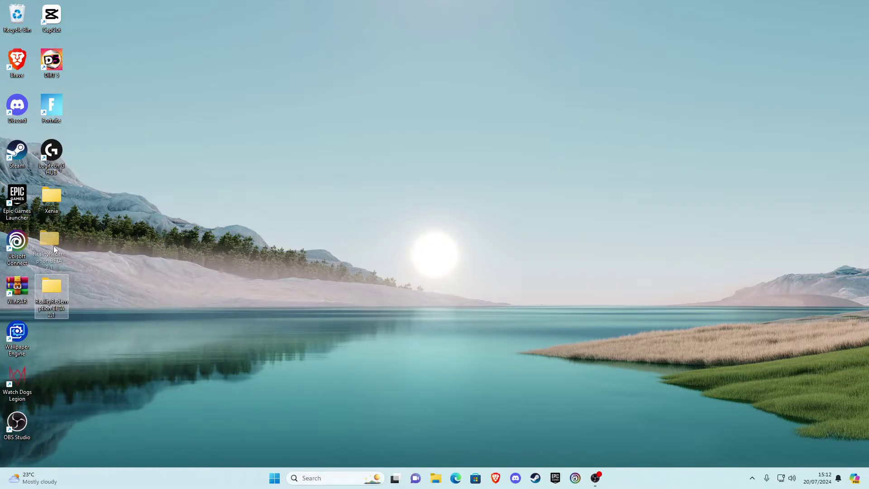
pyautogui.moveTo(53, 246); pyautogui.dragTo(53, 246)
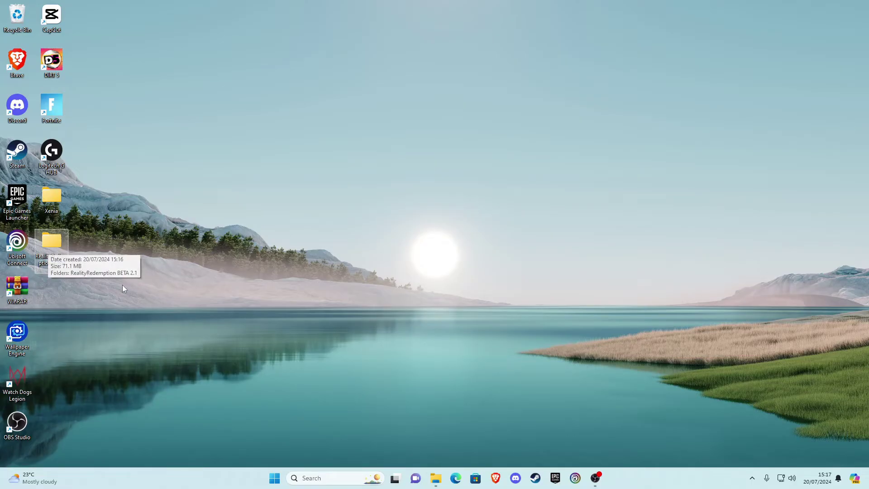
# Step: Open the inner RealityRedemption BETA 2.1 folder and fit its window to one half of the desktop
pyautogui.doubleClick(57, 268)
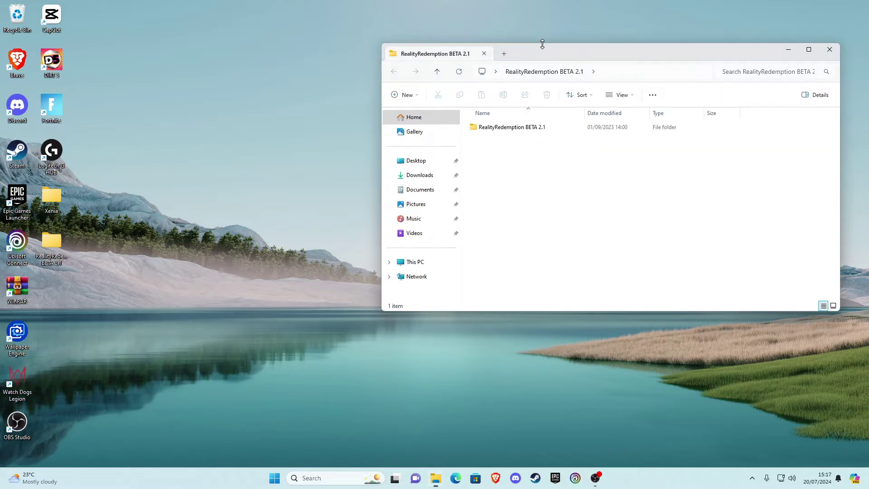
pyautogui.doubleClick(549, 43)
pyautogui.moveTo(839, 118); pyautogui.dragTo(865, 119)
pyautogui.click(485, 86)
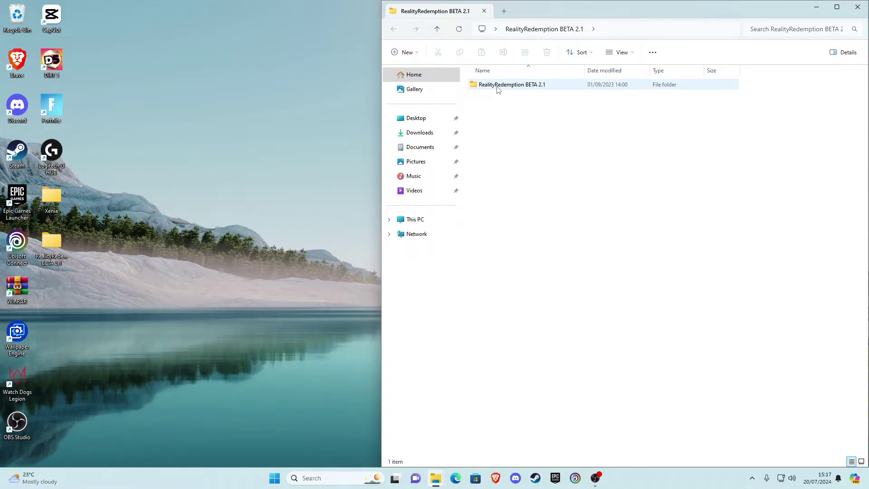
pyautogui.doubleClick(497, 88)
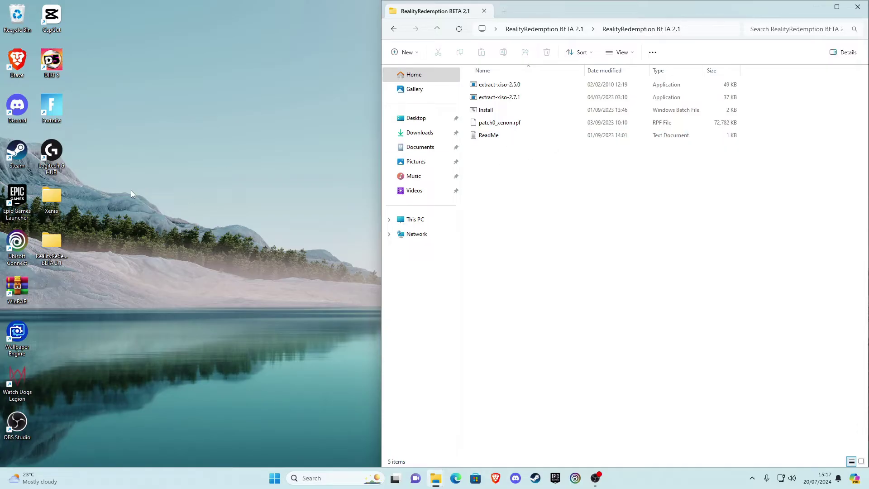
# Step: Open Xenia > Games > Red Dead Redemption 1 in a second window placed side by side with the mod folder
pyautogui.doubleClick(52, 195)
pyautogui.moveTo(565, 68); pyautogui.dragTo(2, 82)
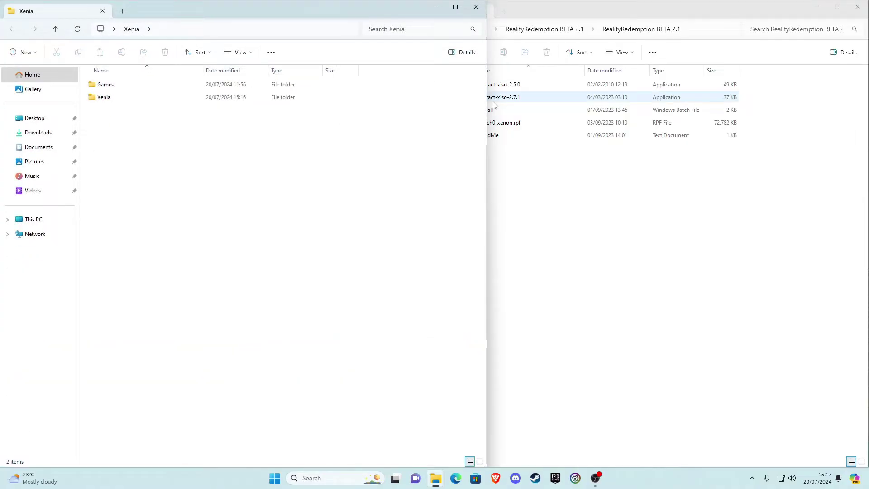
pyautogui.moveTo(487, 98); pyautogui.dragTo(380, 97)
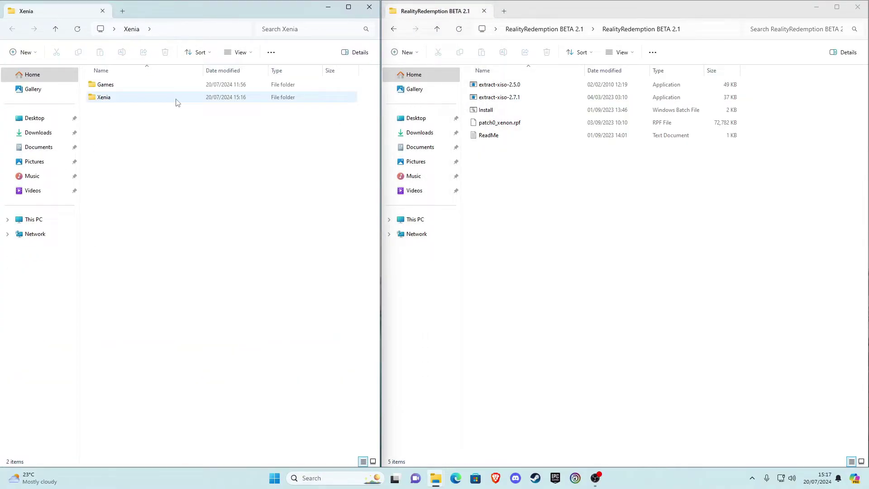
pyautogui.click(109, 88)
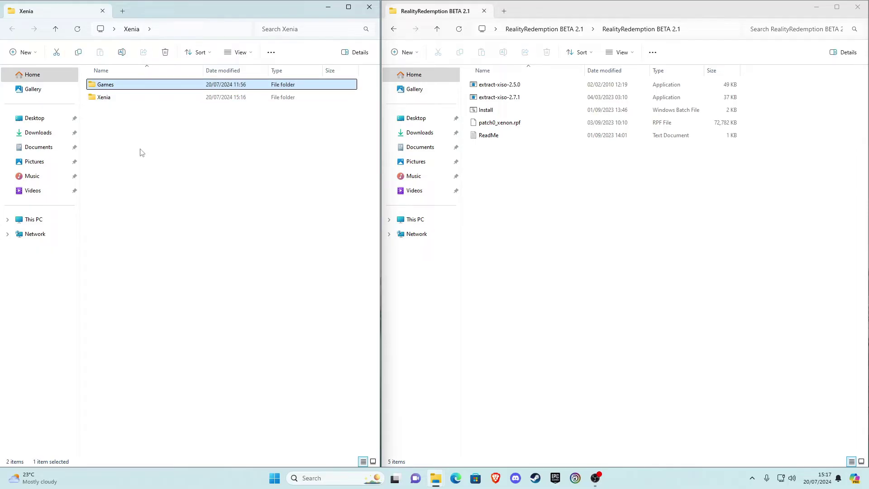
pyautogui.doubleClick(110, 86)
pyautogui.doubleClick(113, 86)
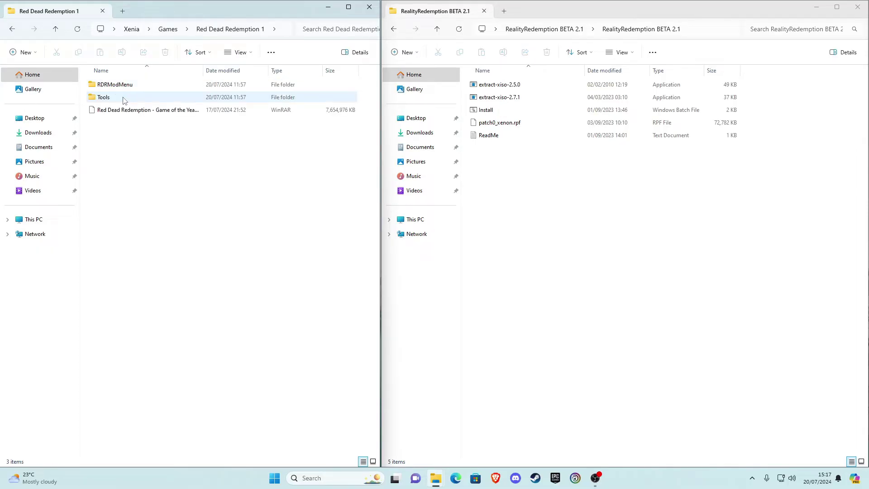
# Step: Check the Red Dead Redemption Game of the Year Edition ISO in the Red Dead Redemption 1 folder
pyautogui.click(111, 113)
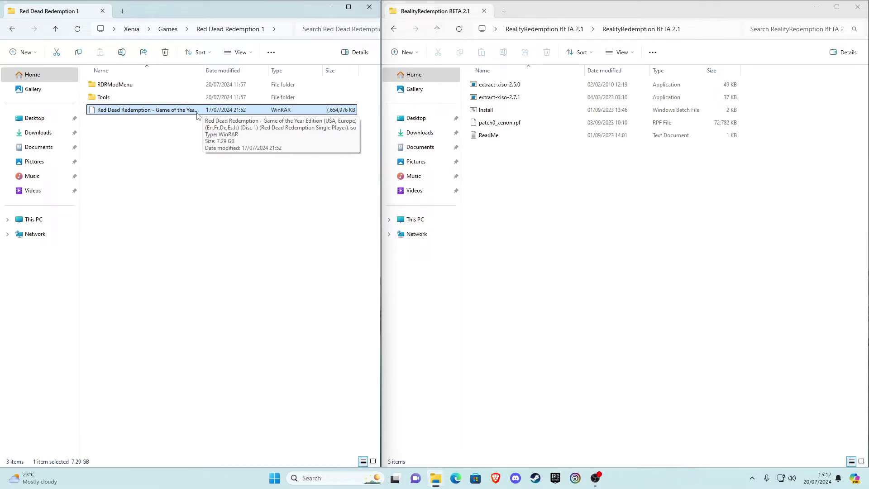
pyautogui.click(177, 143)
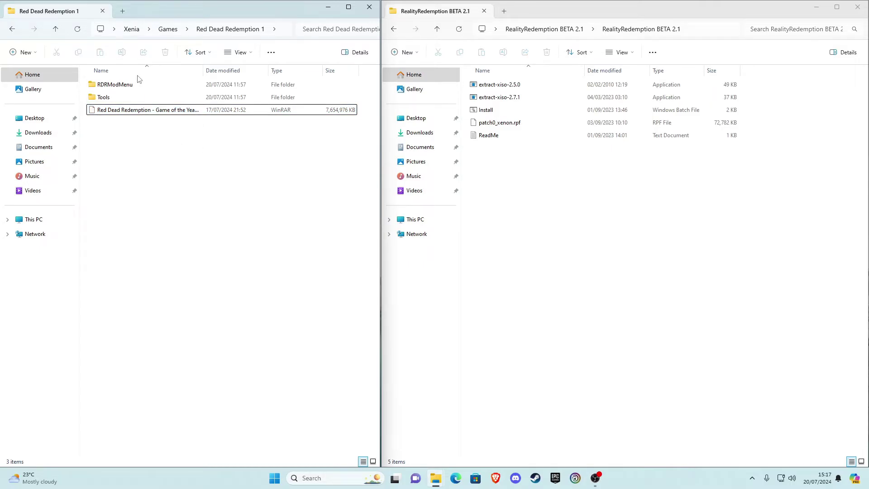
pyautogui.click(77, 33)
pyautogui.click(143, 113)
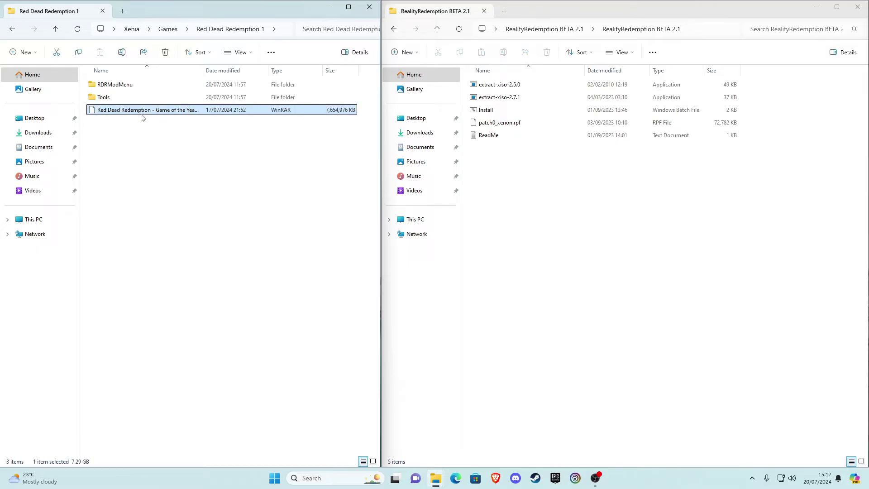
pyautogui.click(138, 123)
pyautogui.click(78, 30)
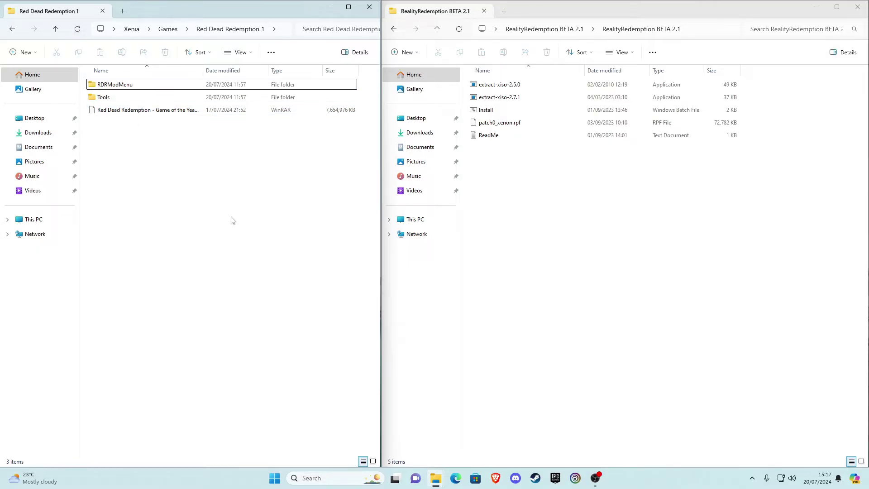
pyautogui.click(485, 176)
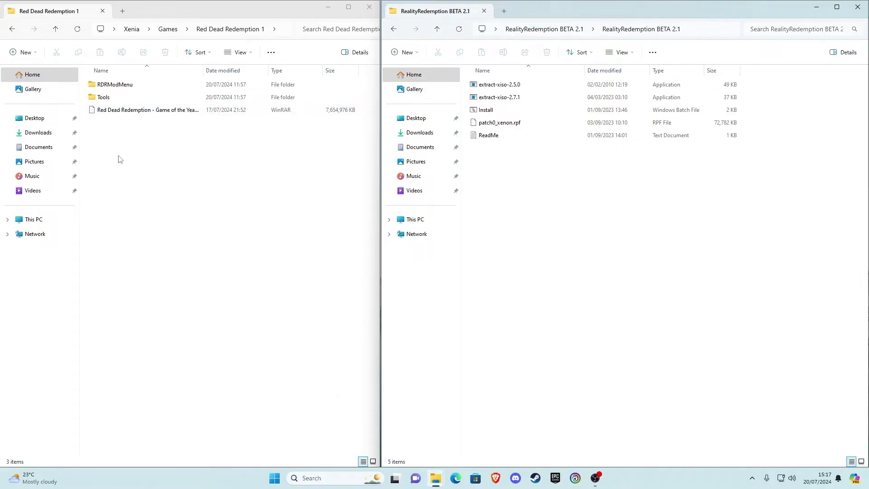
pyautogui.click(120, 172)
# Step: Move extract-xiso-2.5.0, extract-xiso-2.7.1, Install and patch0_xenon.rpf, without ReadMe, from the mod folder into the Red Dead Redemption 1 folder
pyautogui.click(577, 208)
pyautogui.moveTo(513, 172); pyautogui.dragTo(590, 78)
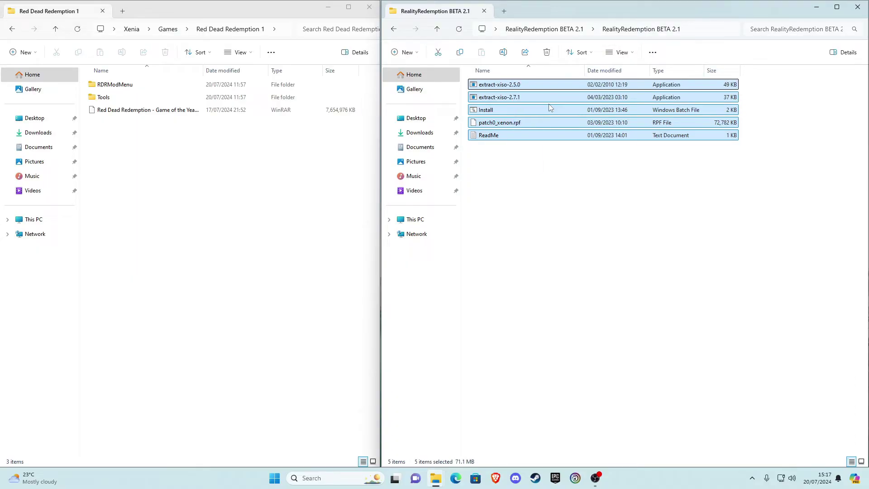
pyautogui.keyDown('ctrl'); pyautogui.click(489, 138); pyautogui.keyUp('ctrl')
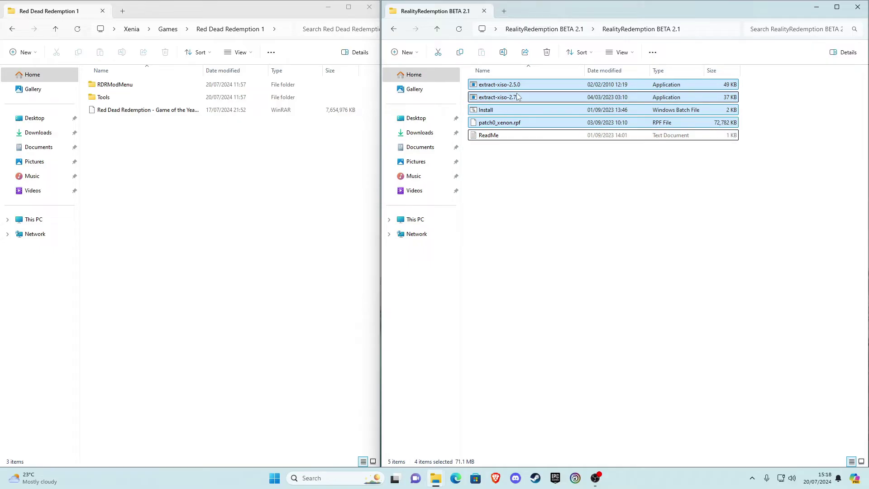
pyautogui.moveTo(521, 99); pyautogui.dragTo(152, 184)
pyautogui.click(151, 184)
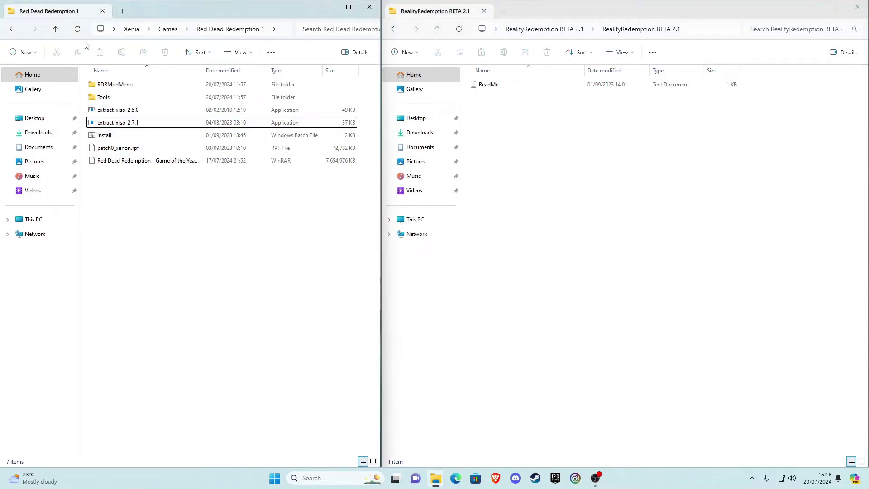
# Step: Refresh the Red Dead Redemption 1 folder and close the RealityRedemption BETA 2.1 window
pyautogui.click(78, 29)
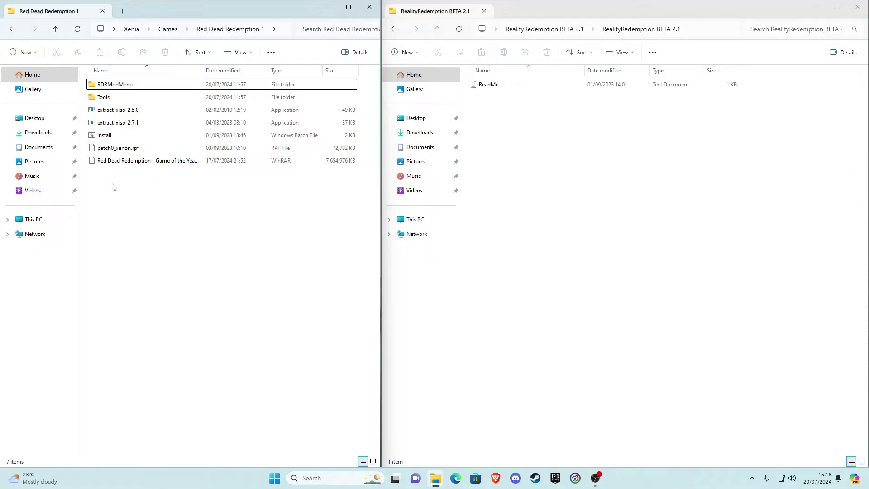
pyautogui.click(483, 11)
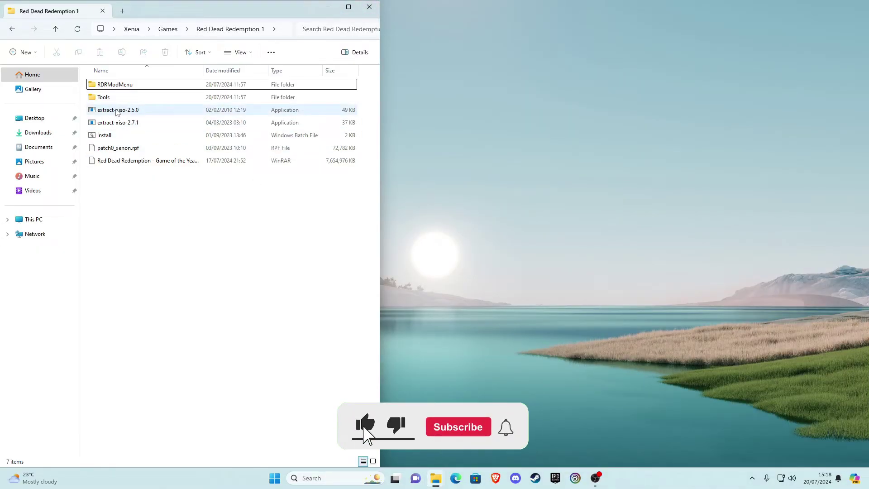
# Step: Run extract-xiso-2.5.0 and extract-xiso-2.7.1 from the game folder, allowing version 2.7.1 to run despite the SmartScreen block
pyautogui.click(116, 111)
pyautogui.click(104, 119)
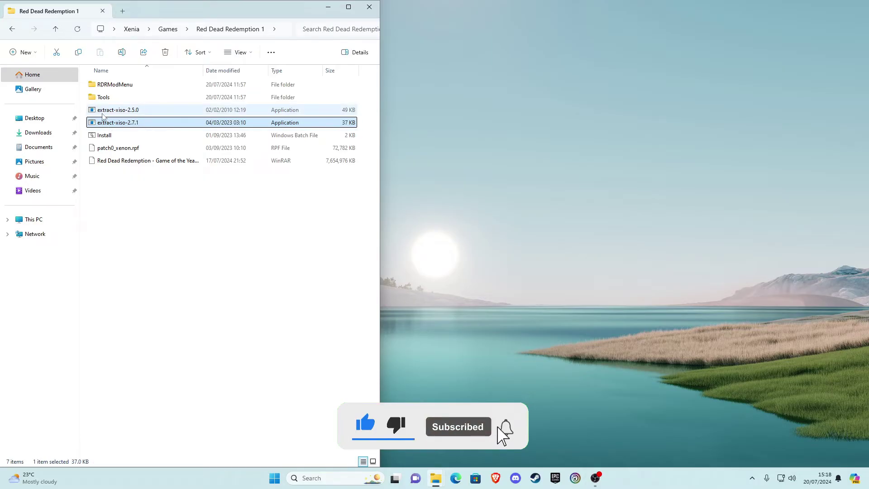
pyautogui.click(120, 116)
pyautogui.doubleClick(121, 116)
pyautogui.click(124, 123)
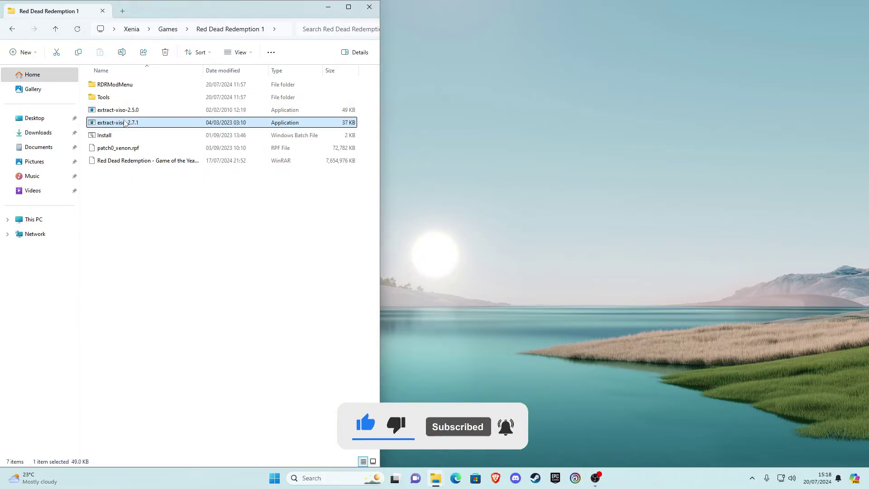
pyautogui.doubleClick(125, 123)
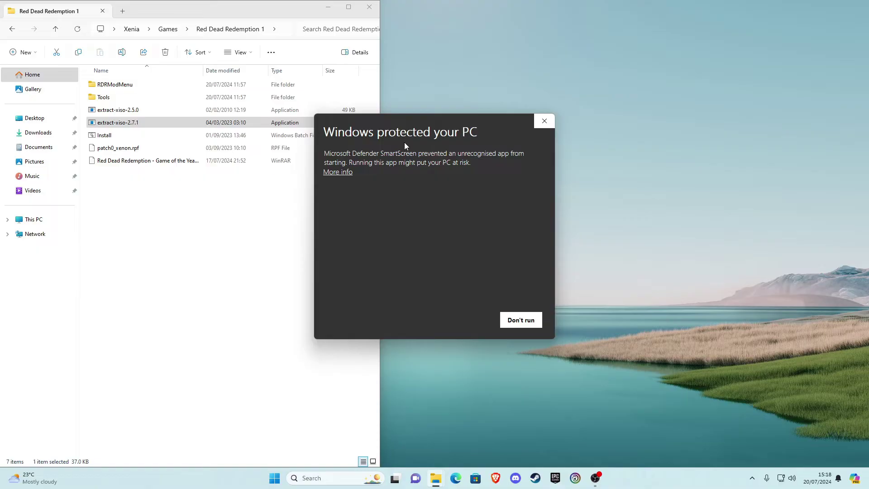
pyautogui.click(337, 172)
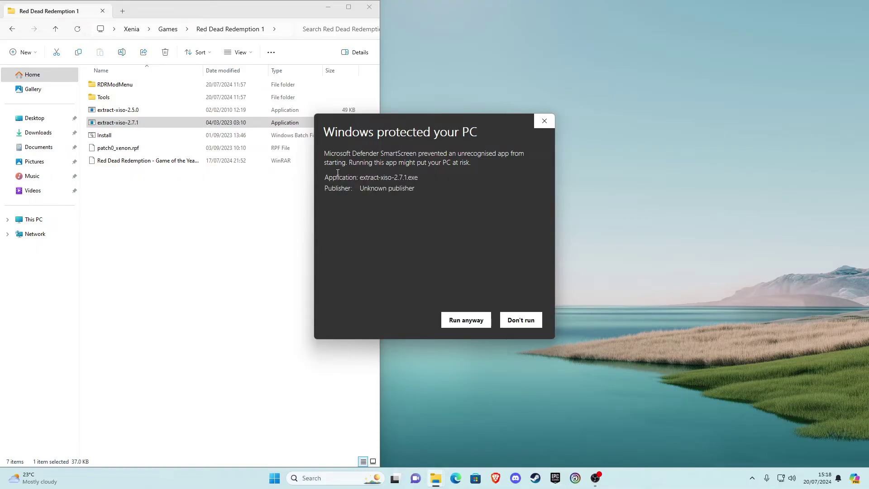
pyautogui.click(471, 326)
pyautogui.click(464, 327)
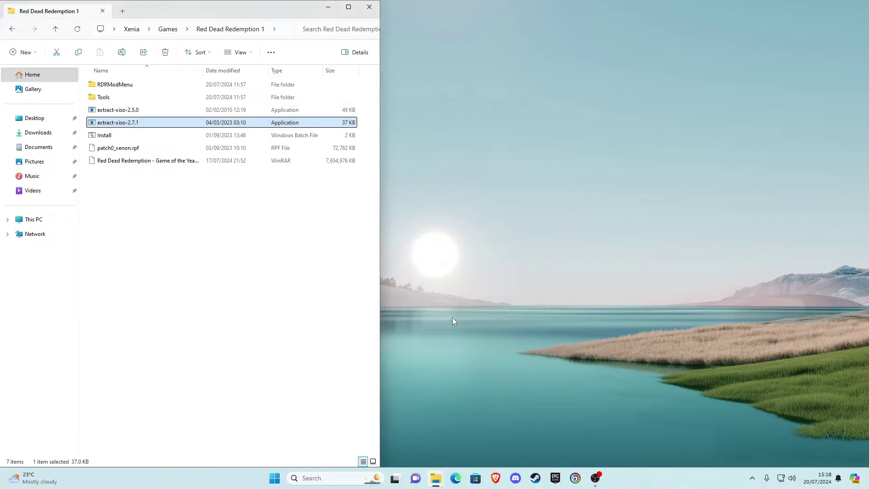
# Step: Launch the Install batch file from the Red Dead Redemption 1 folder and allow it to run despite the SmartScreen block
pyautogui.click(106, 137)
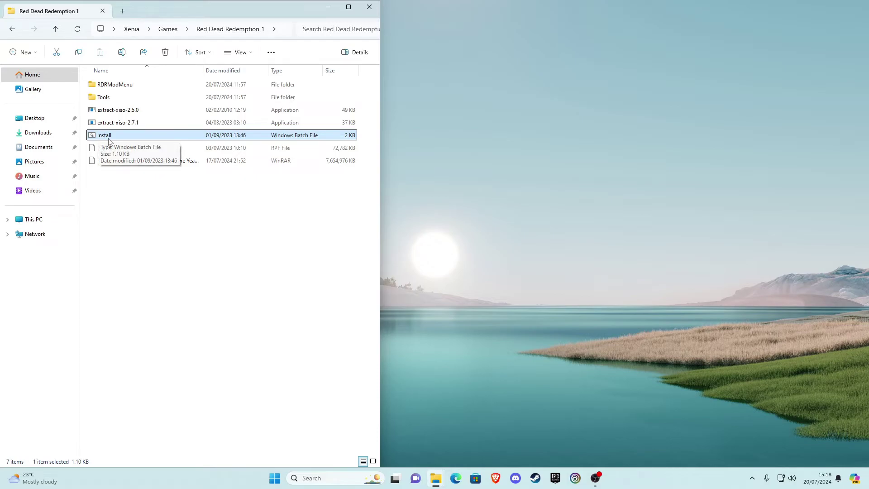
pyautogui.rightClick(109, 140)
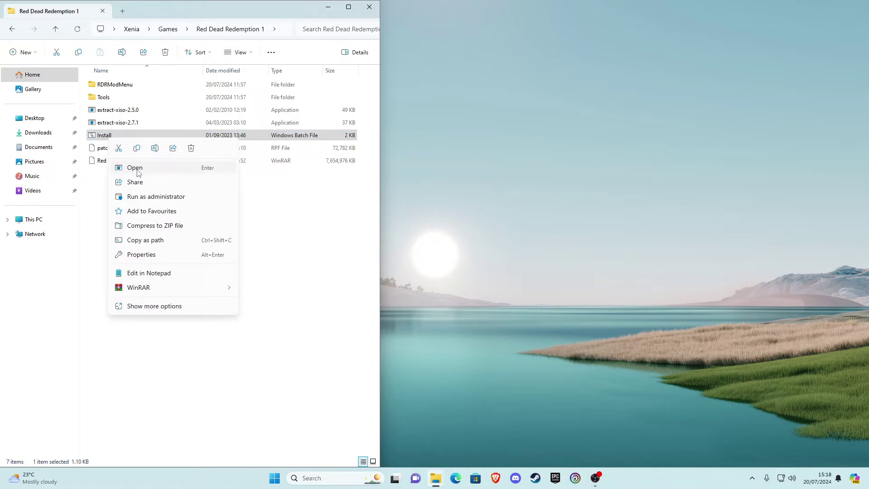
pyautogui.click(137, 171)
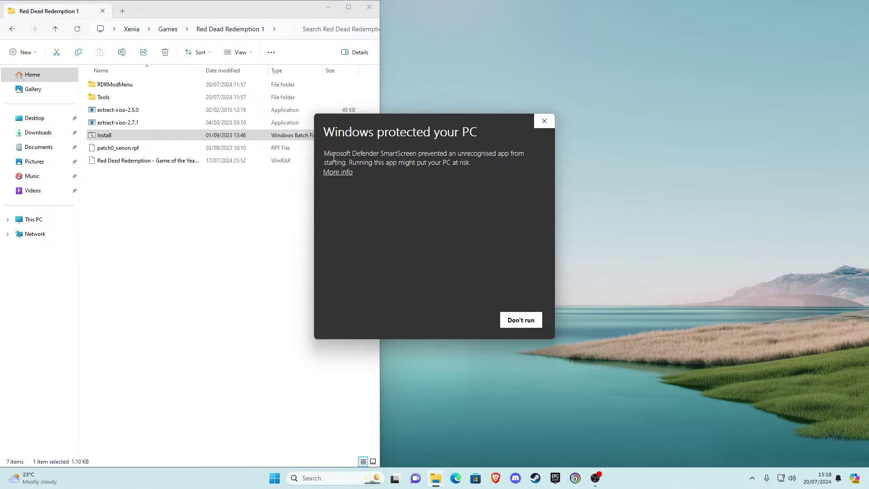
pyautogui.click(340, 173)
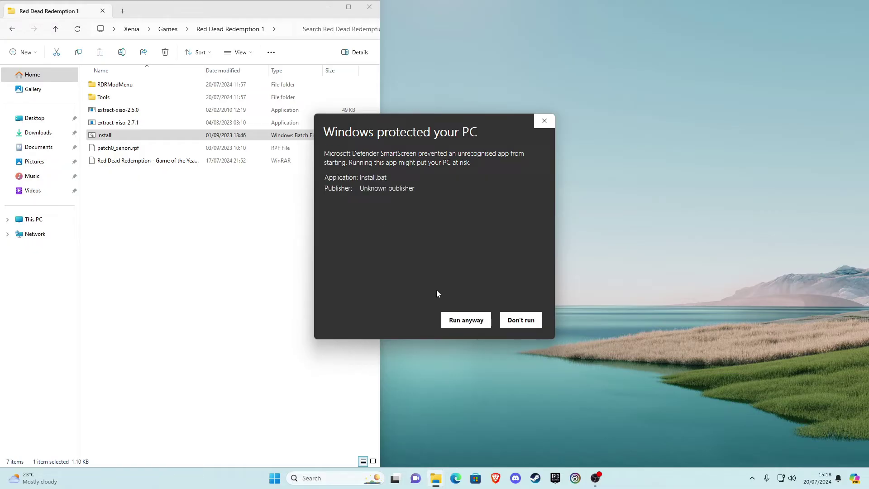
pyautogui.click(456, 324)
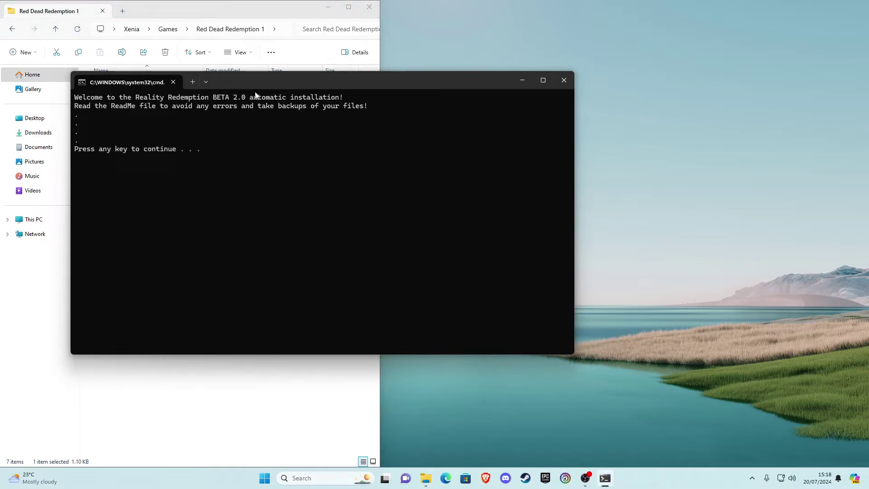
# Step: Place the installer console beside the game folder window and continue past its welcome message
pyautogui.moveTo(255, 92); pyautogui.dragTo(542, 115)
pyautogui.press('super+shift+Up')
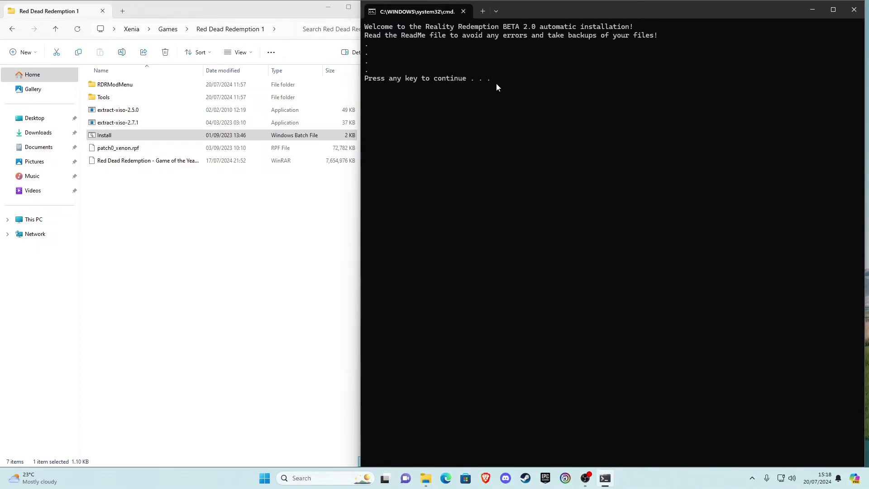
pyautogui.press('Return')
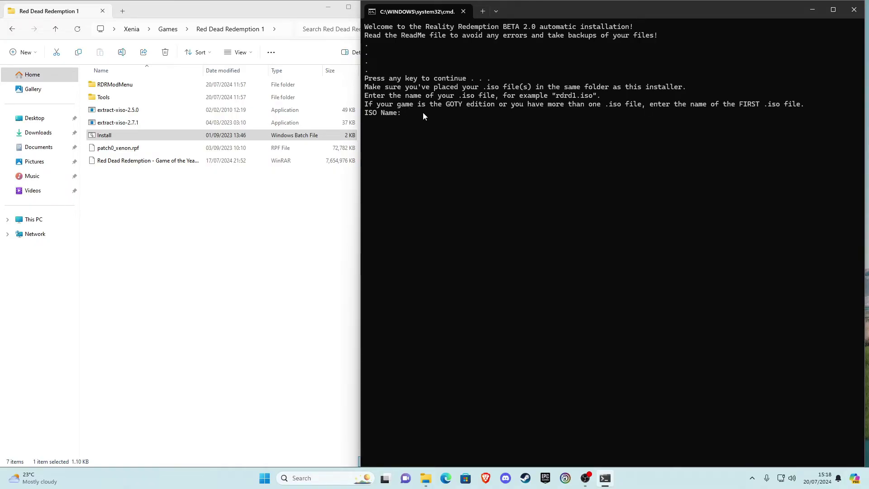
# Step: Enter "Red Dead Redemption - Game of the Year Edition (USA, Europe) (En,Fr,De,Es,It) (Disc 1) (Red Dead Redemption Single Player).iso" as the ISO name and start installing
pyautogui.click(287, 226)
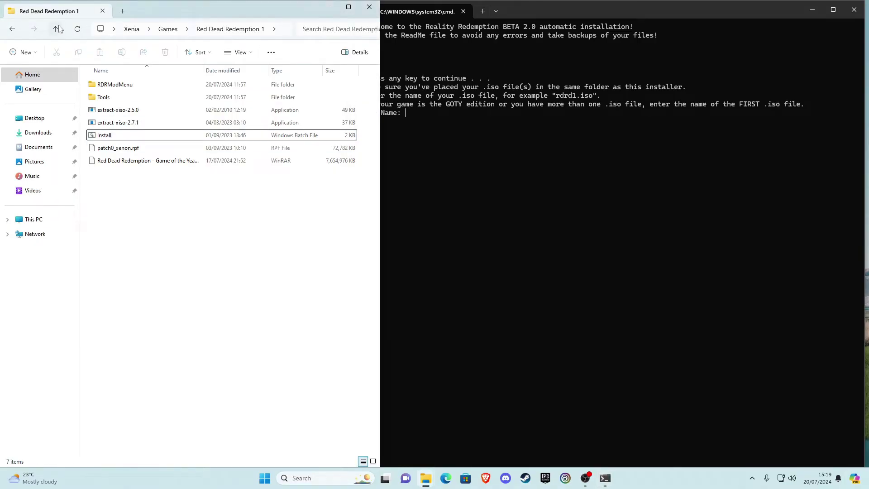
pyautogui.click(108, 165)
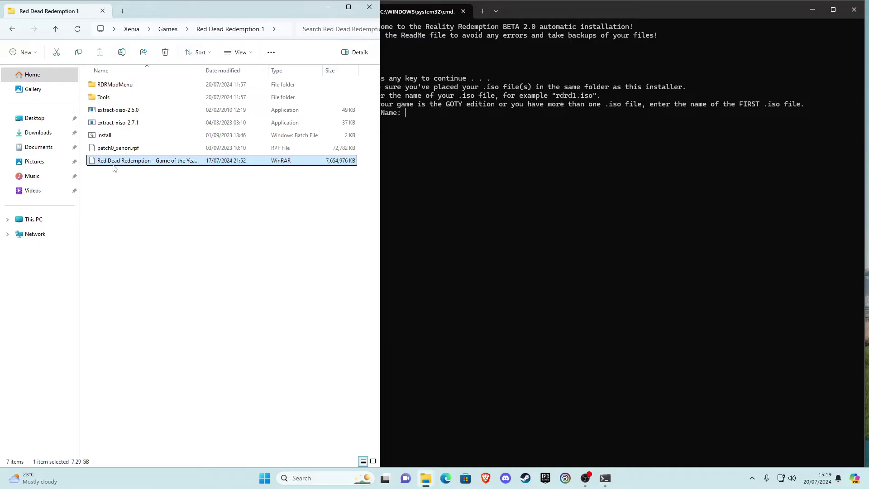
pyautogui.click(416, 115)
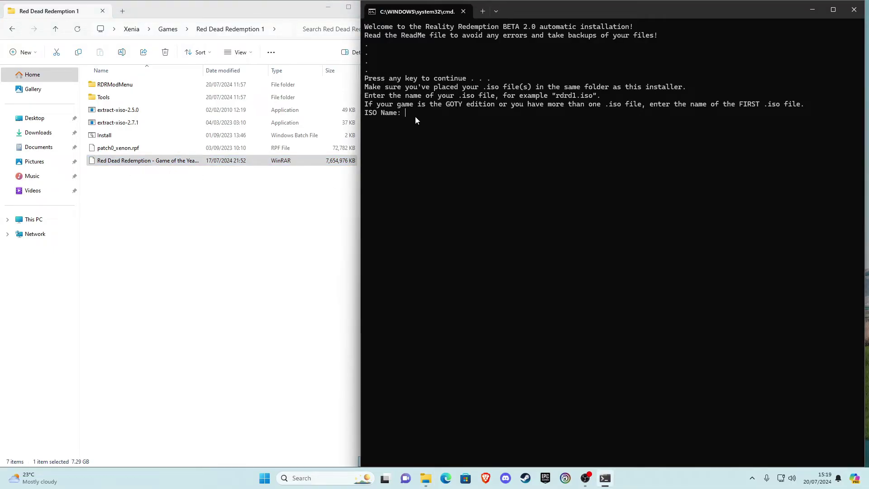
pyautogui.press('Tab')
pyautogui.press('Tab')
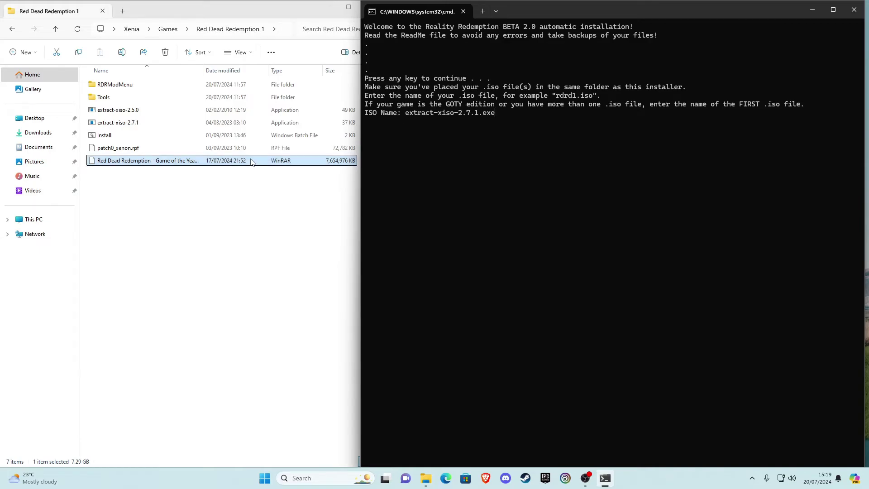
pyautogui.press('Tab')
pyautogui.press('Tab')
pyautogui.press('Tab')
pyautogui.press('Tab')
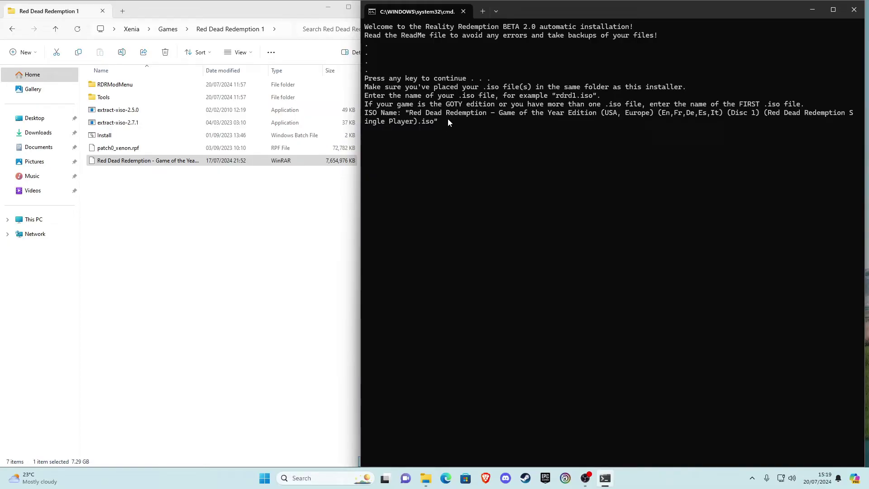
pyautogui.press('Return')
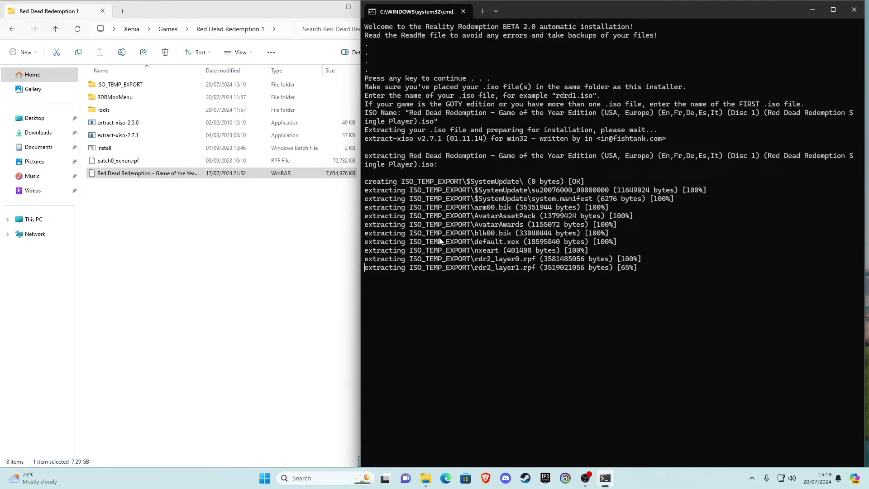
# Step: Check the game folder while the installer works, and close the installer console once it has finished
pyautogui.click(217, 236)
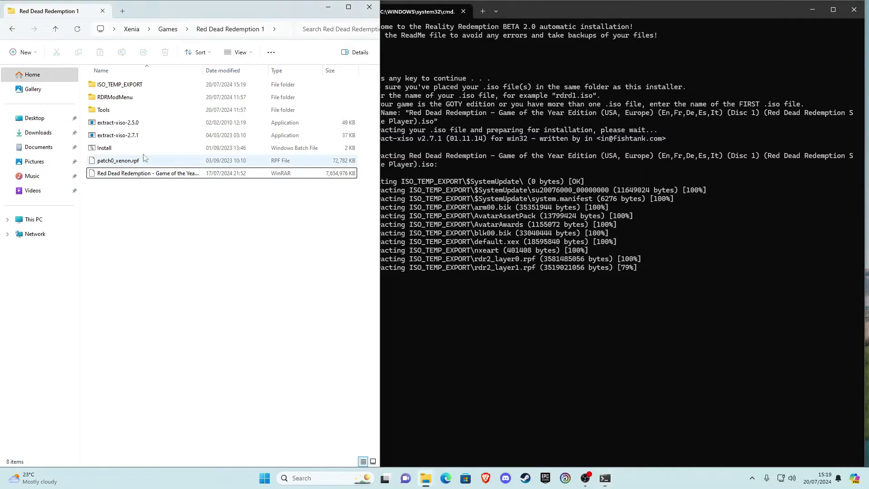
pyautogui.click(555, 297)
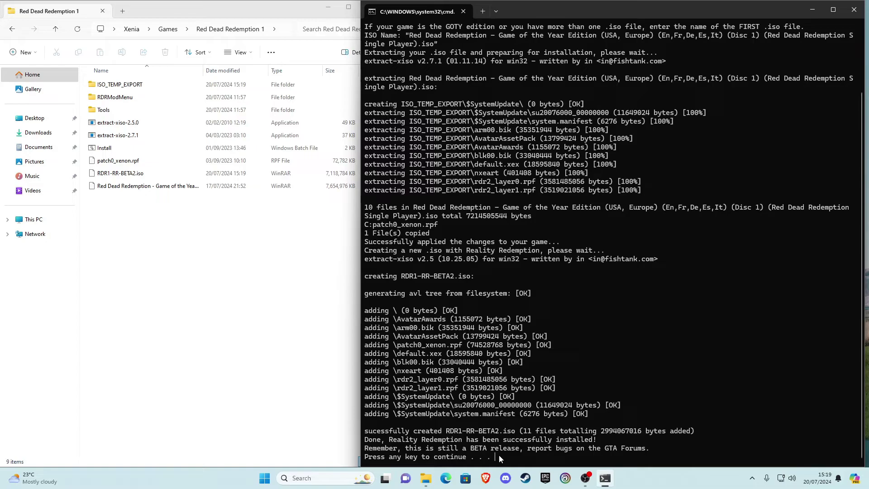
pyautogui.press('Return')
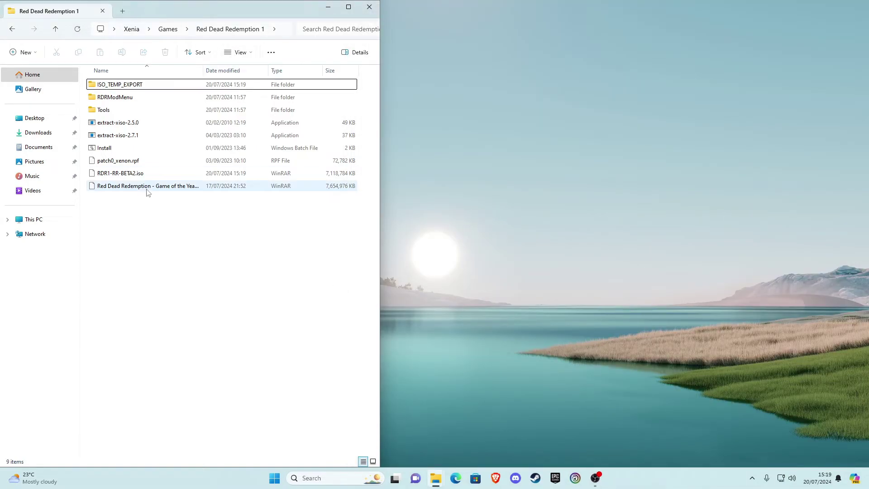
# Step: Maximize the Red Dead Redemption 1 folder window and compare RDR1-RR-BETA2.iso with the original Game of the Year Edition ISO
pyautogui.click(351, 10)
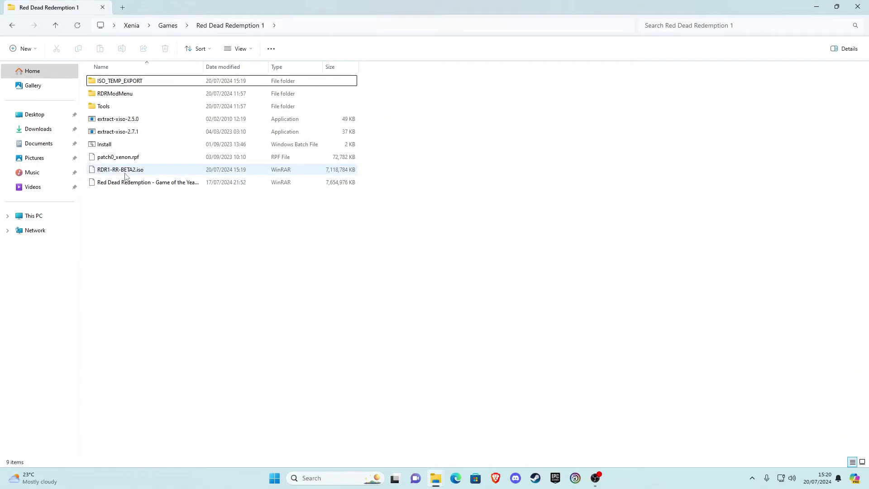
pyautogui.click(105, 172)
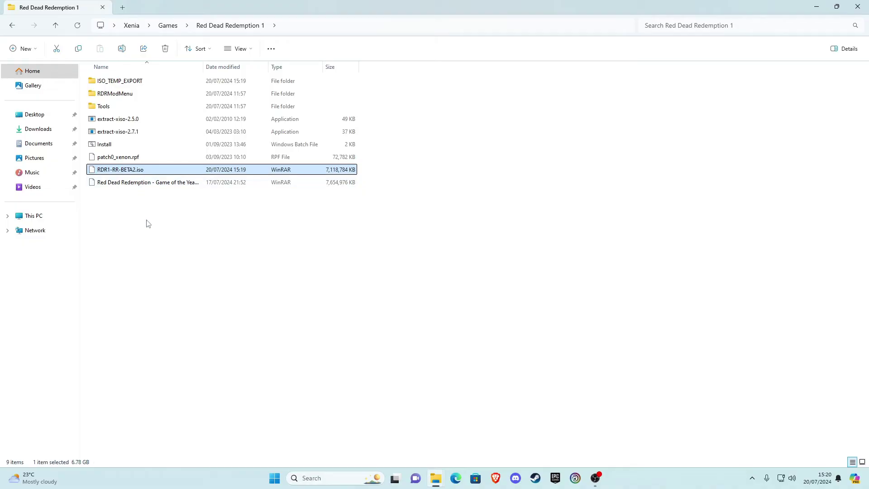
pyautogui.click(126, 183)
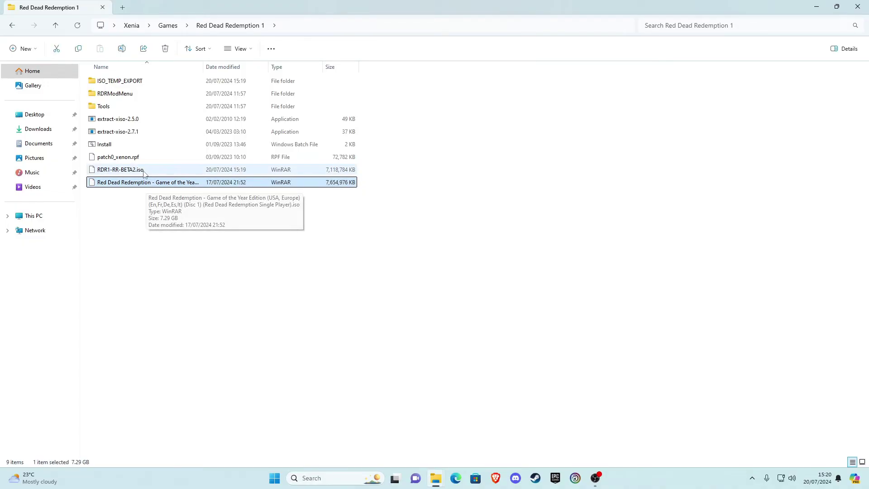
pyautogui.click(121, 170)
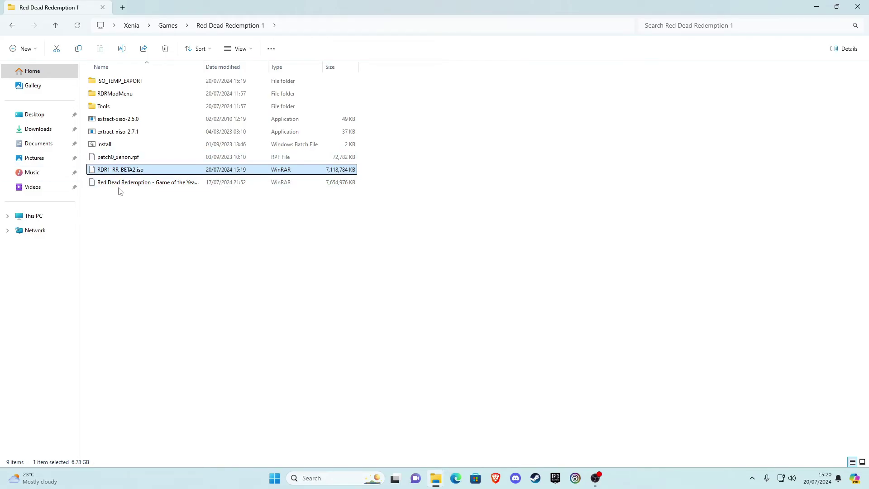
pyautogui.click(131, 204)
pyautogui.click(77, 28)
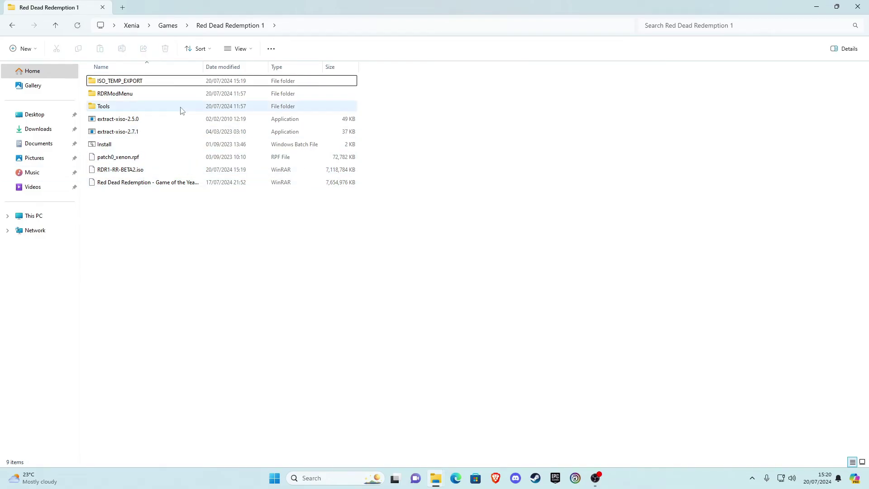
# Step: Go back to the main Xenia folder and launch Xenia Canary from its Xenia subfolder
pyautogui.click(132, 27)
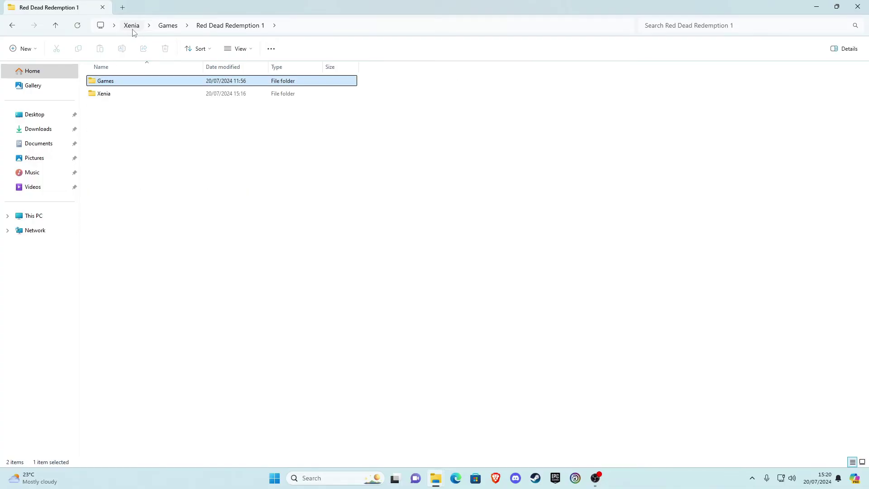
pyautogui.doubleClick(121, 94)
pyautogui.click(108, 147)
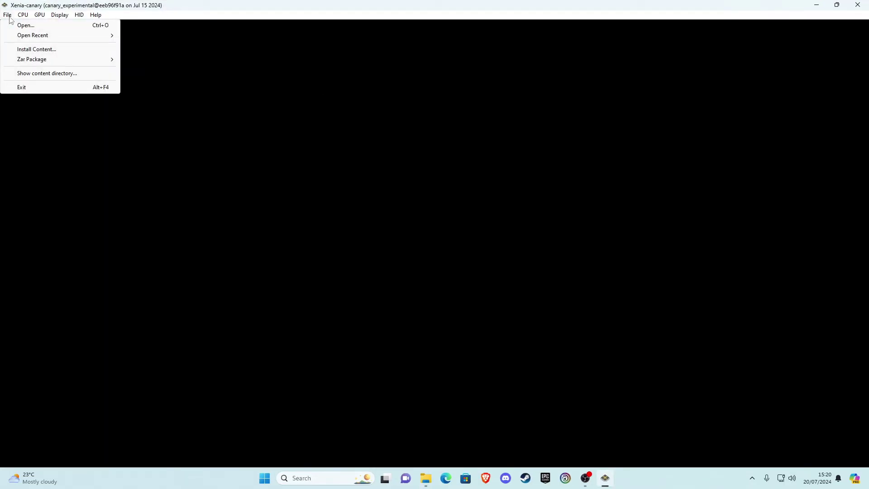
# Step: Load RDR1-RR-BETA2.iso from the Red Dead Redemption 1 folder in Xenia Canary
pyautogui.click(22, 24)
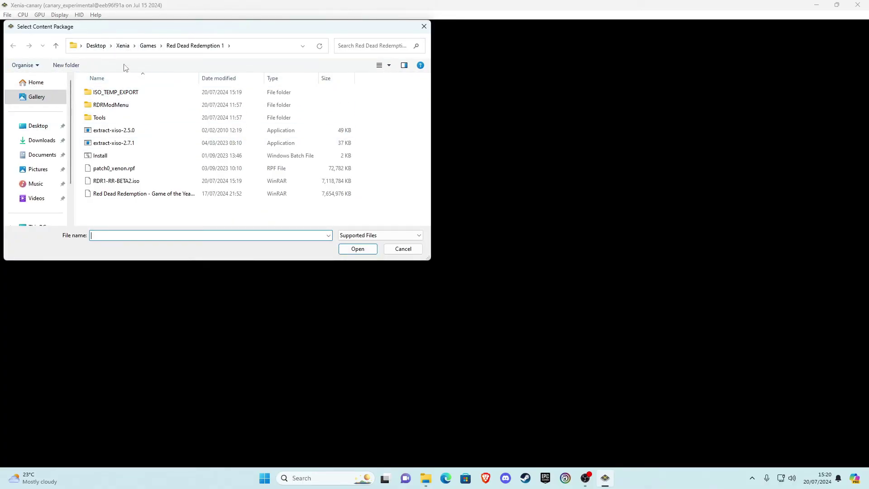
pyautogui.click(107, 197)
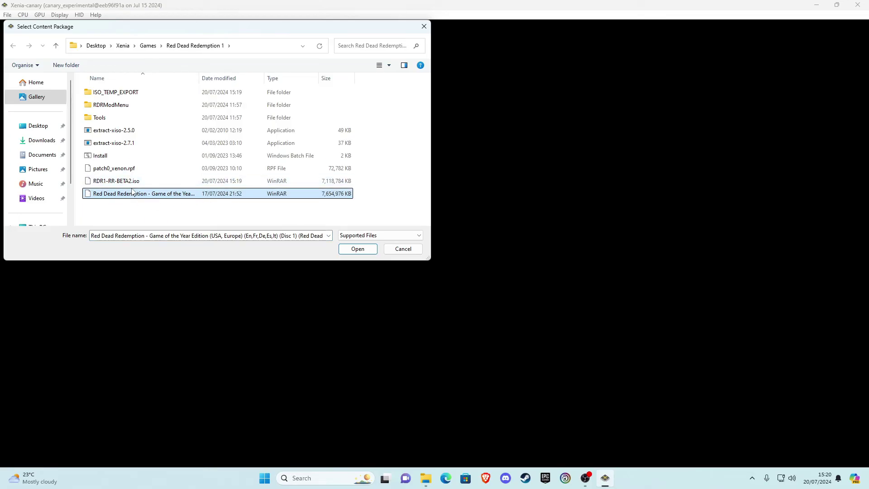
pyautogui.click(92, 185)
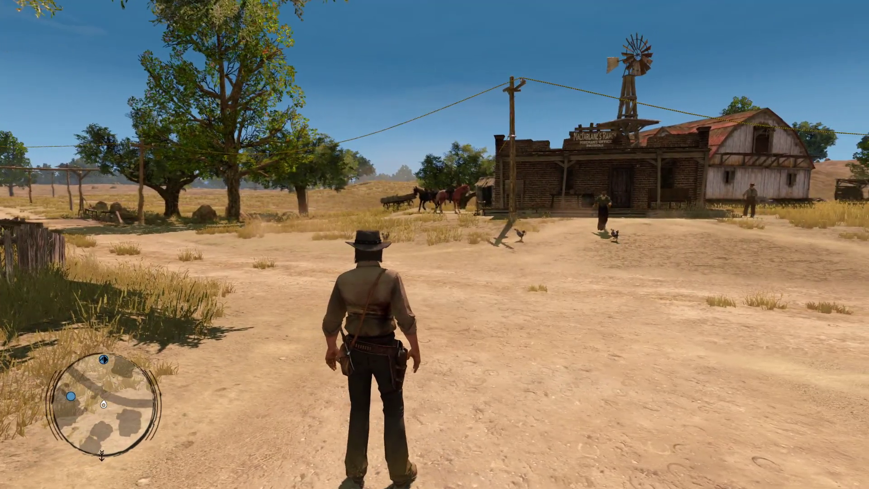
# Step: Open the in-game map, inspect its upper-left area for the Reality Redemption logo, and return to the game
pyautogui.press('Escape')
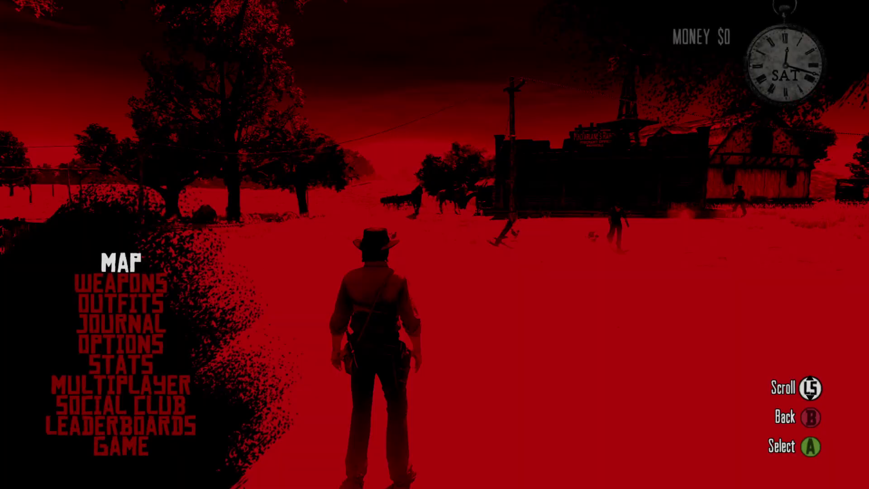
pyautogui.press('Return')
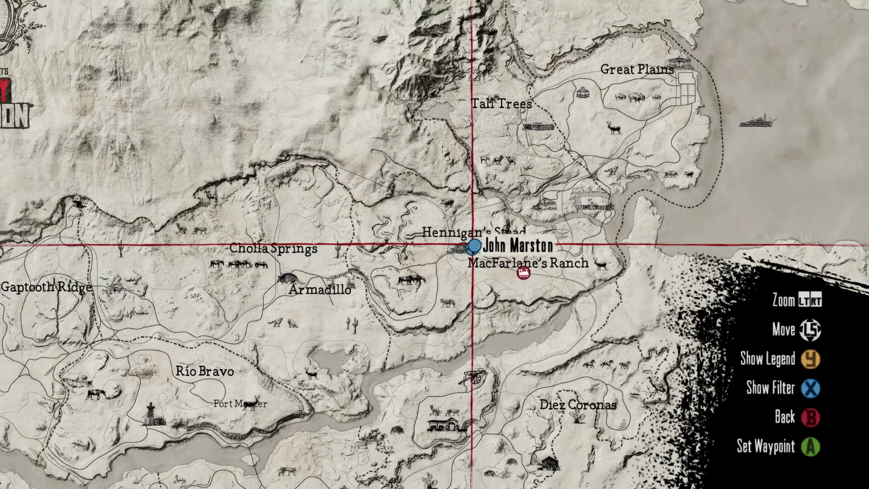
pyautogui.press('Left')
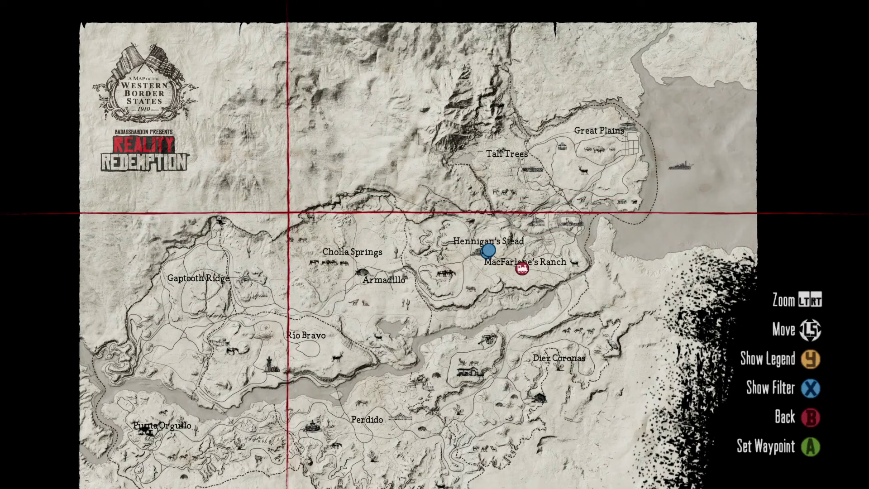
pyautogui.press('Left')
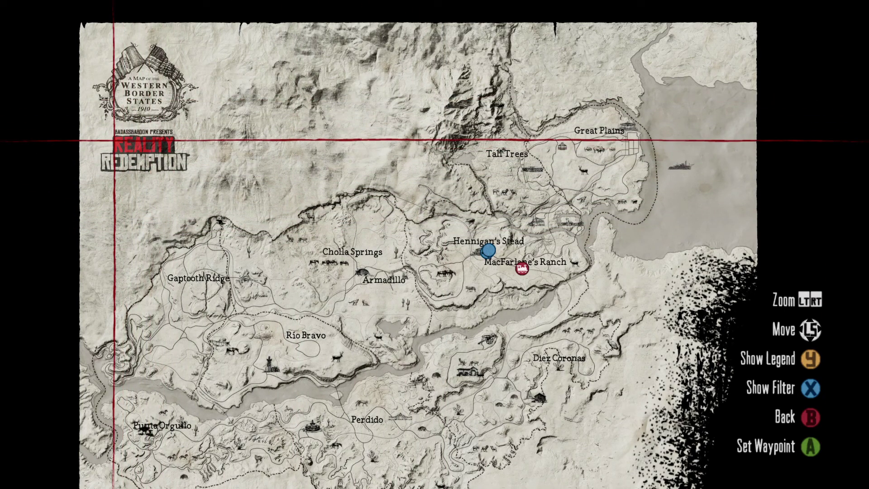
pyautogui.press('Down')
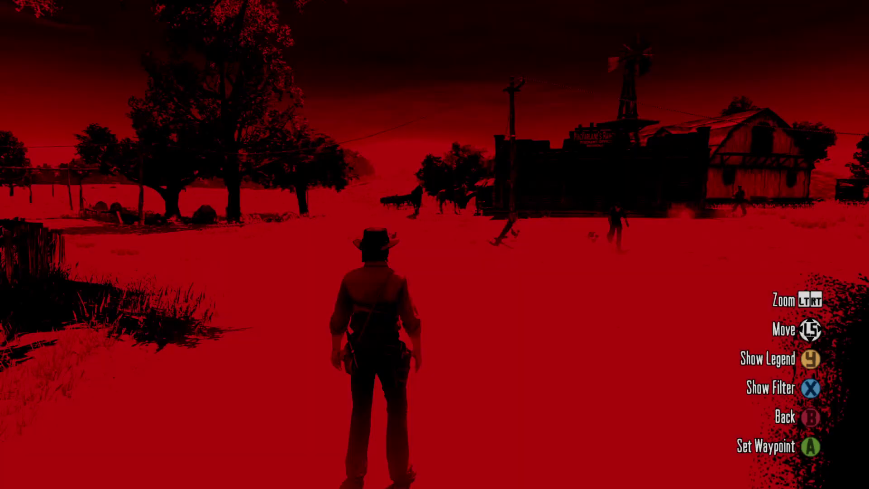
pyautogui.press('Escape')
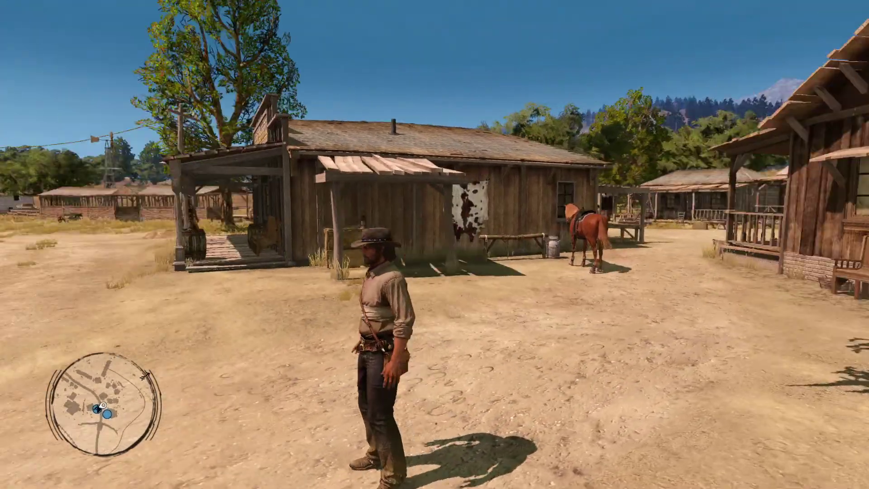
pyautogui.press('w')
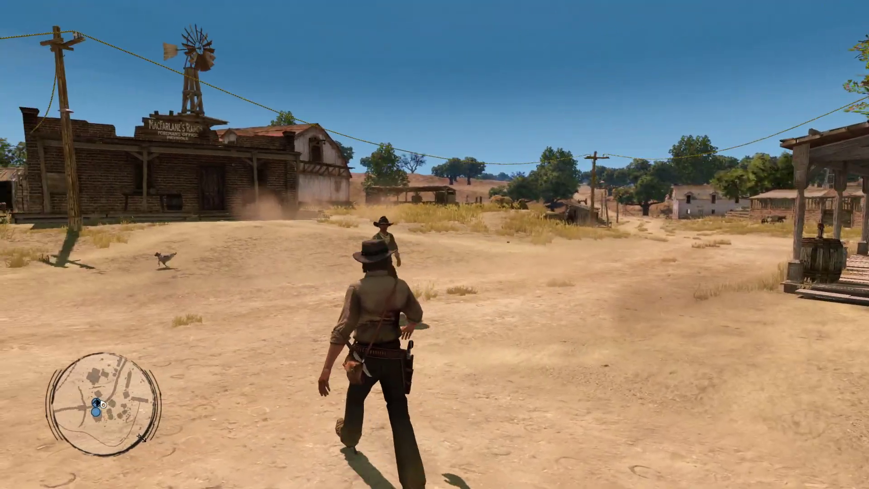